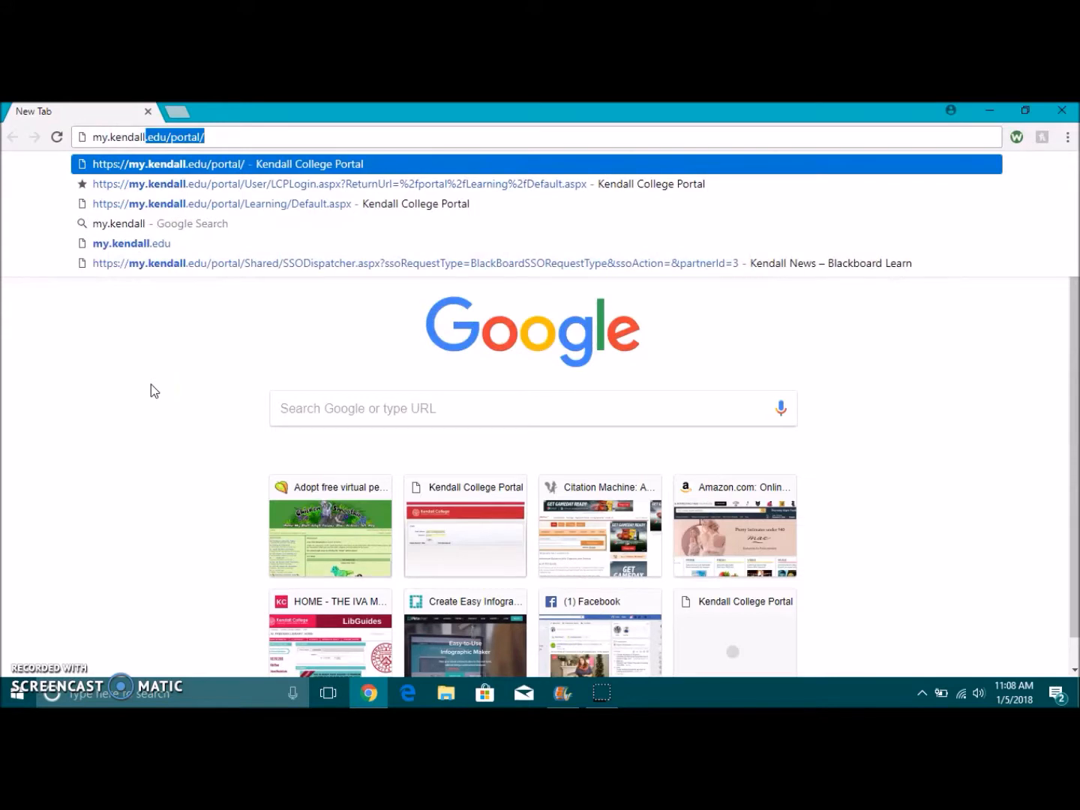
Step: Sign in to the Kendall College Portal with the student email and saved password
key("Return")
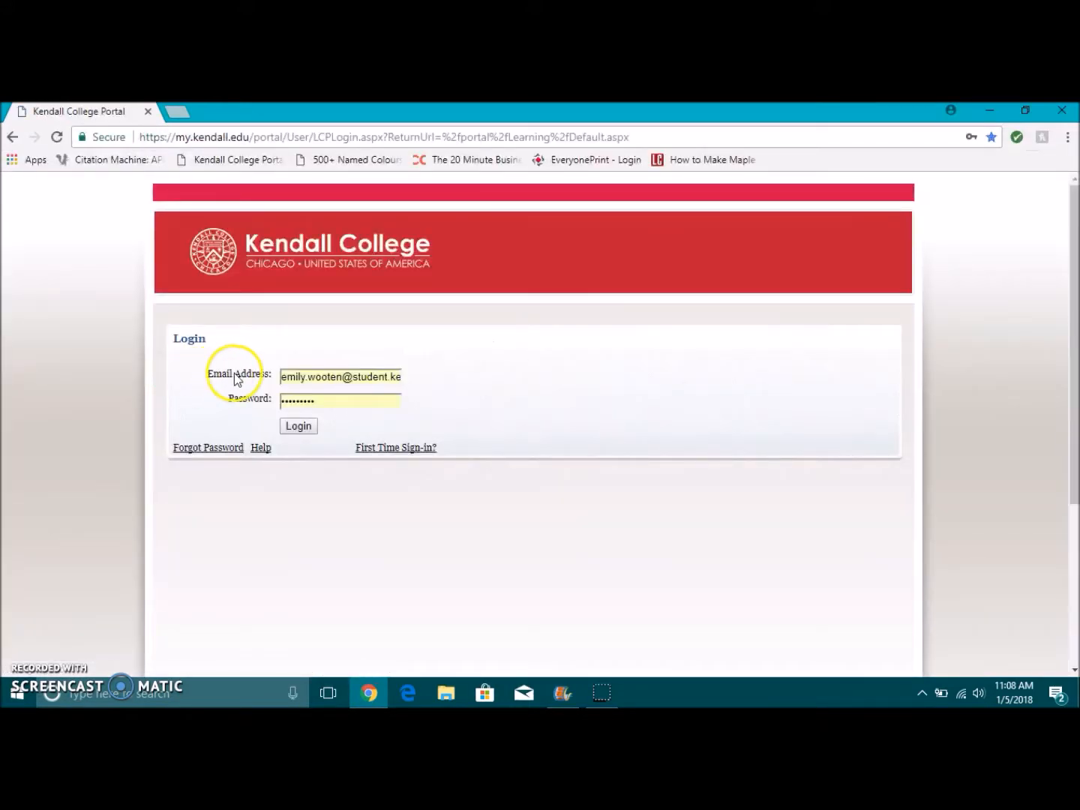
left_click_drag(282, 377, 446, 397)
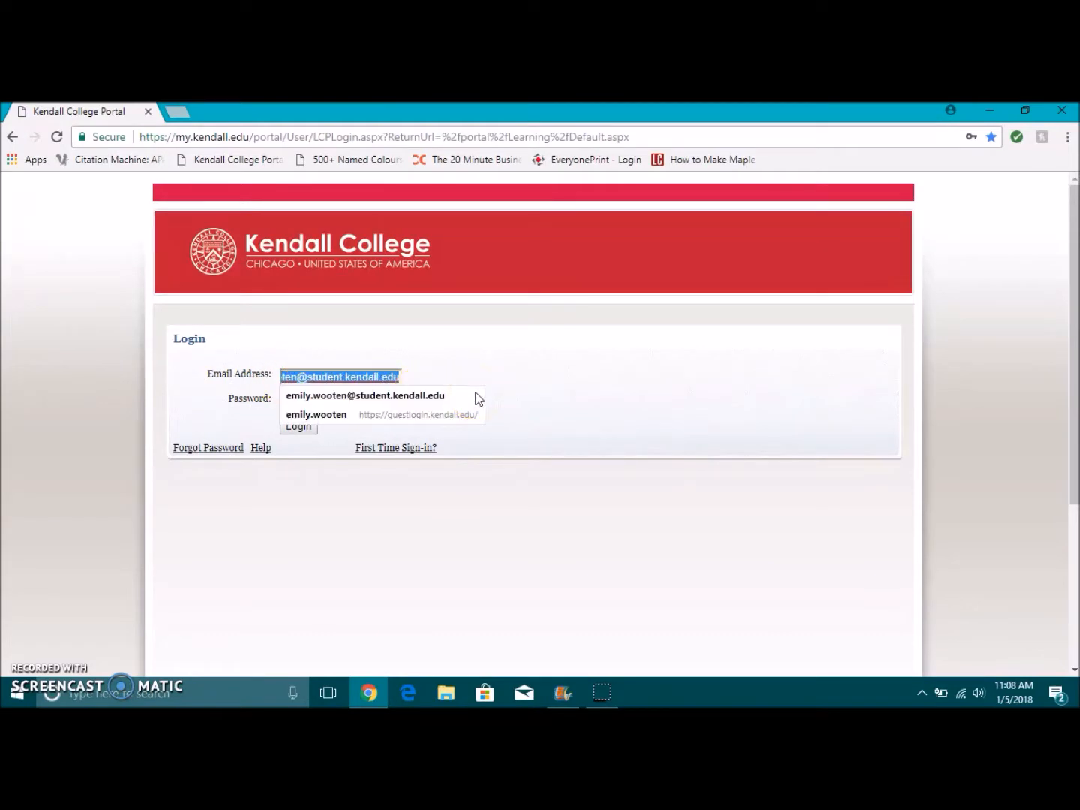
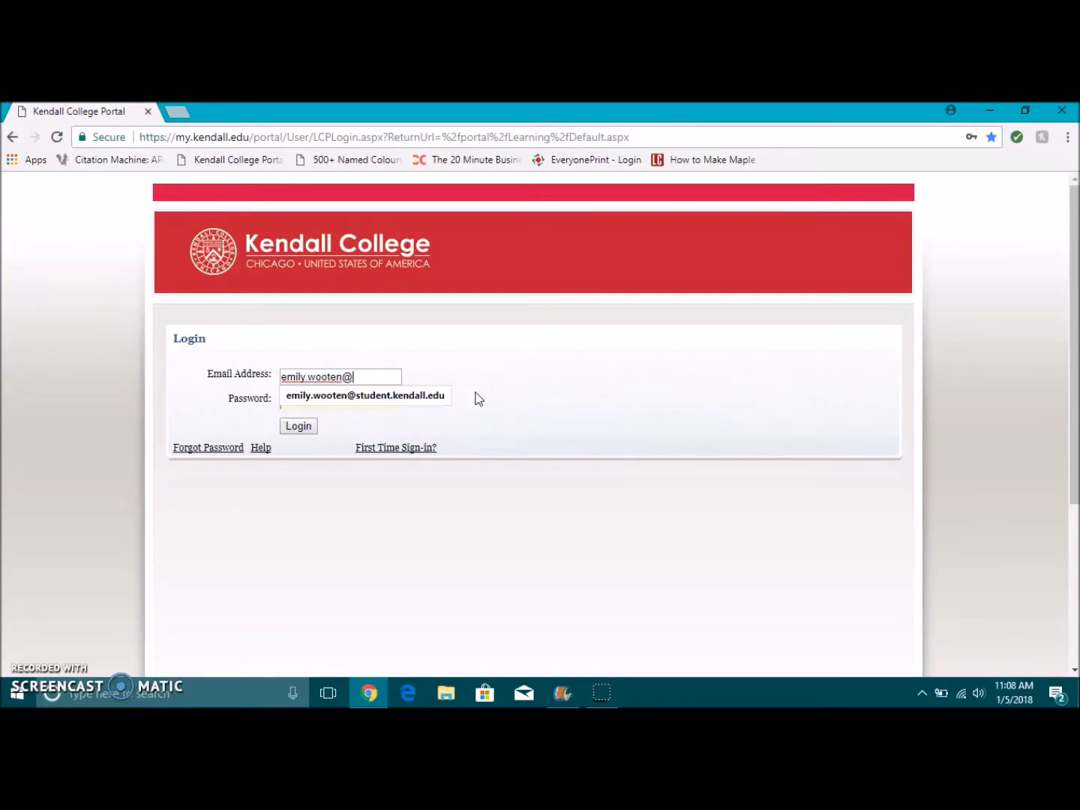
key("Tab")
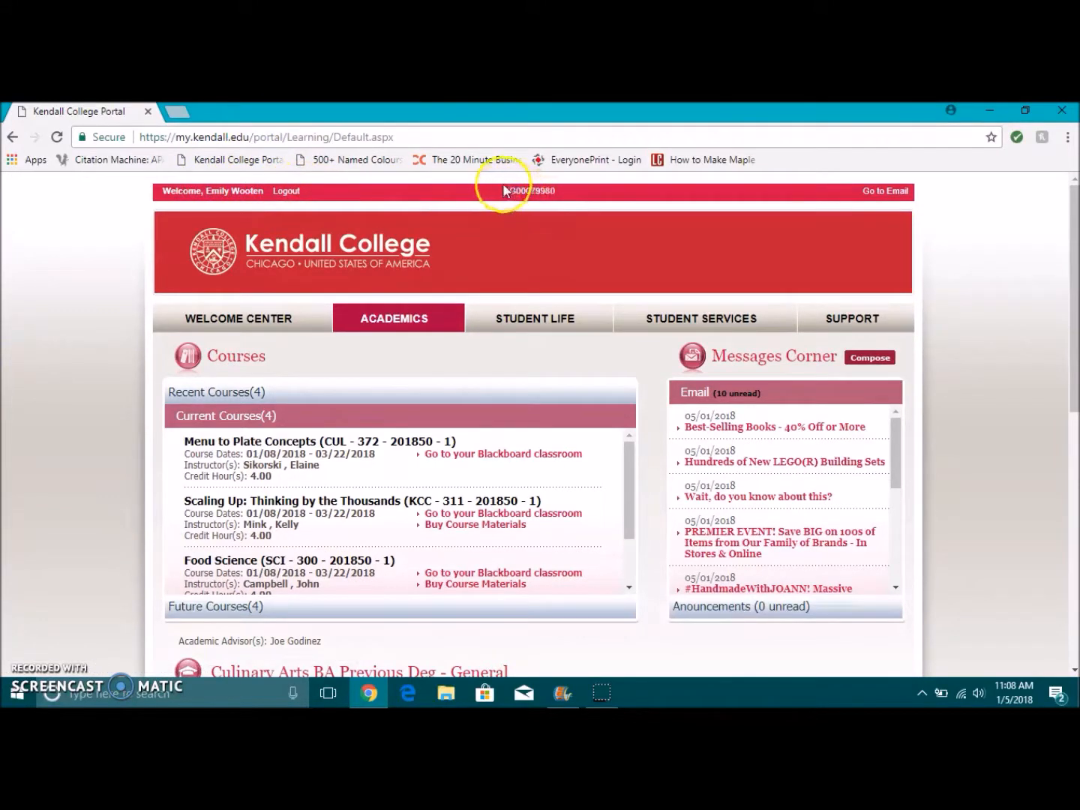
Step: Open the college Gmail inbox, then launch Google Calendar from the Google apps grid
left_click(887, 192)
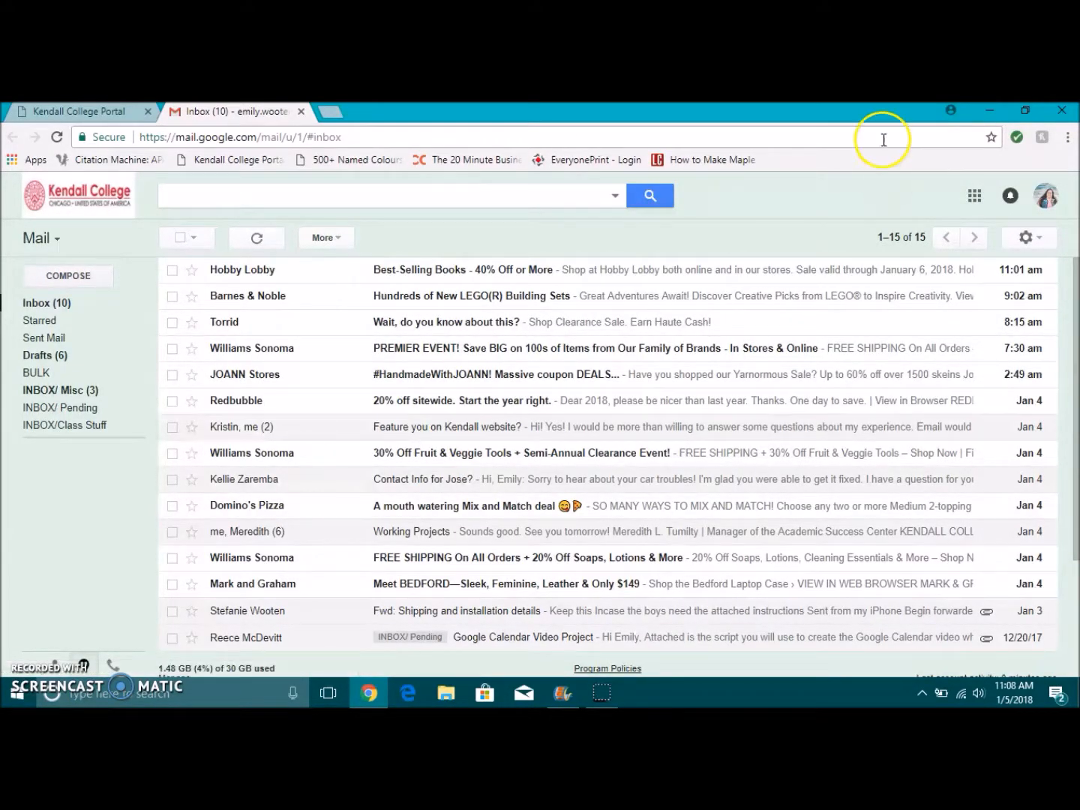
left_click(973, 200)
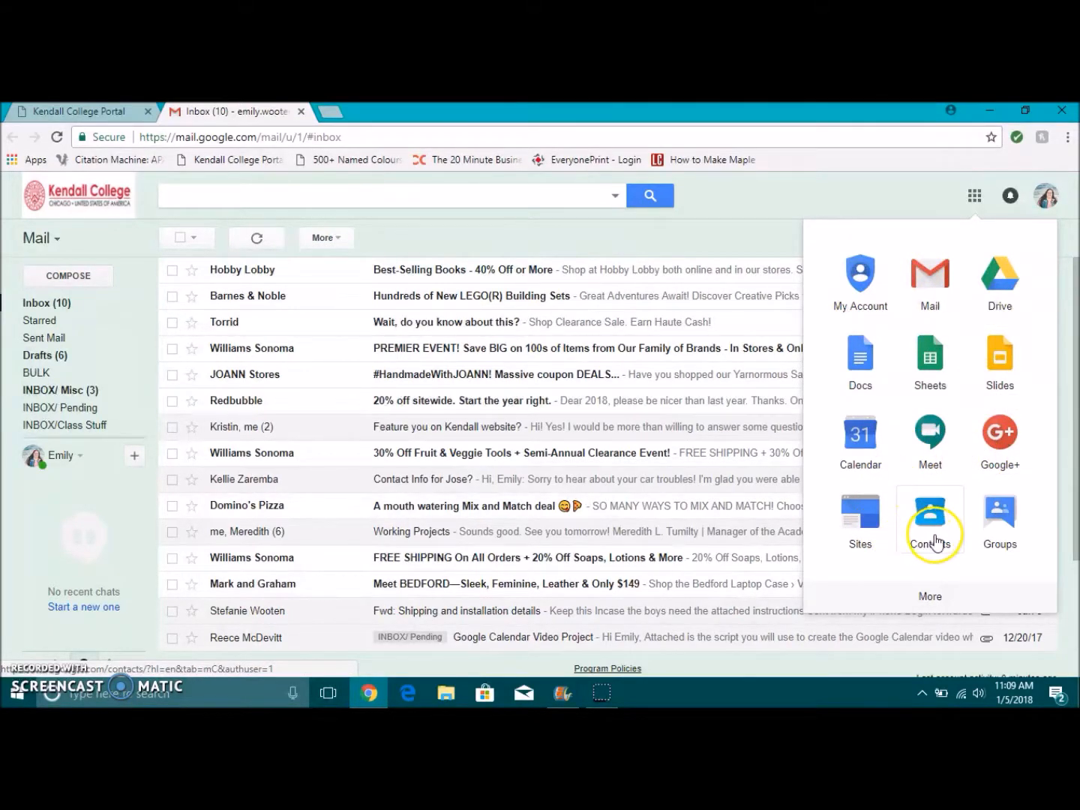
left_click(862, 435)
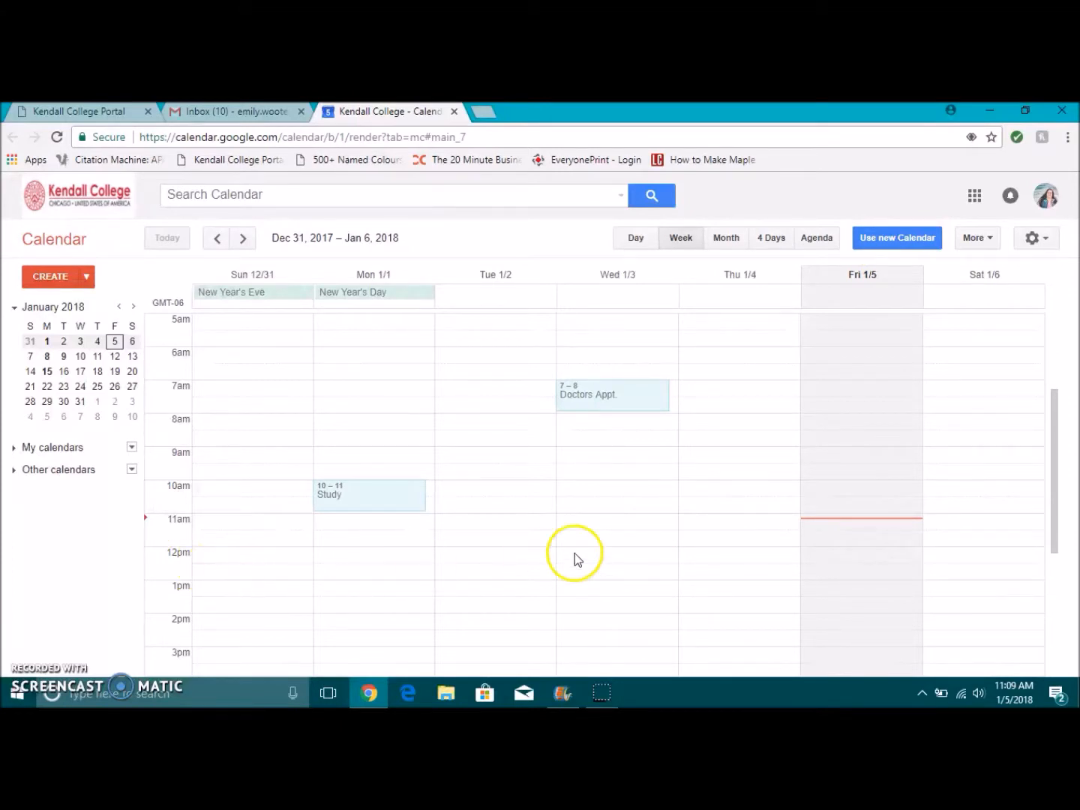
Step: Cycle the calendar through the Day, Month, 4 Days and Agenda views
left_click(638, 240)
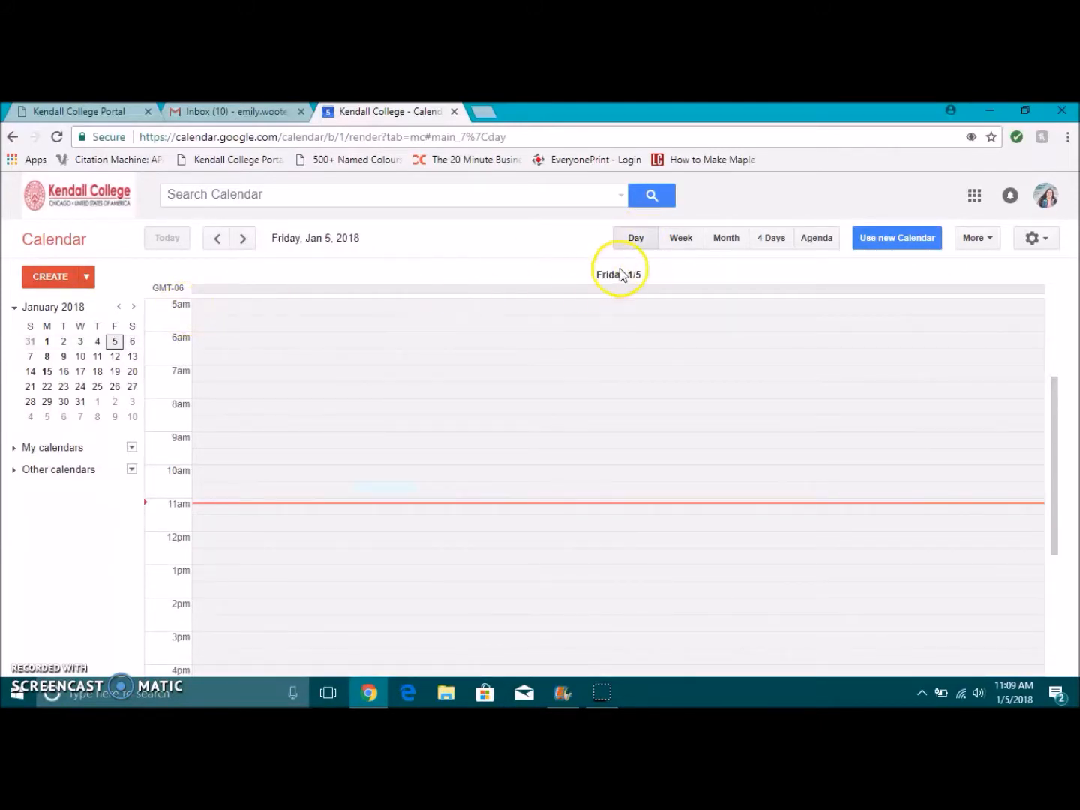
left_click(730, 238)
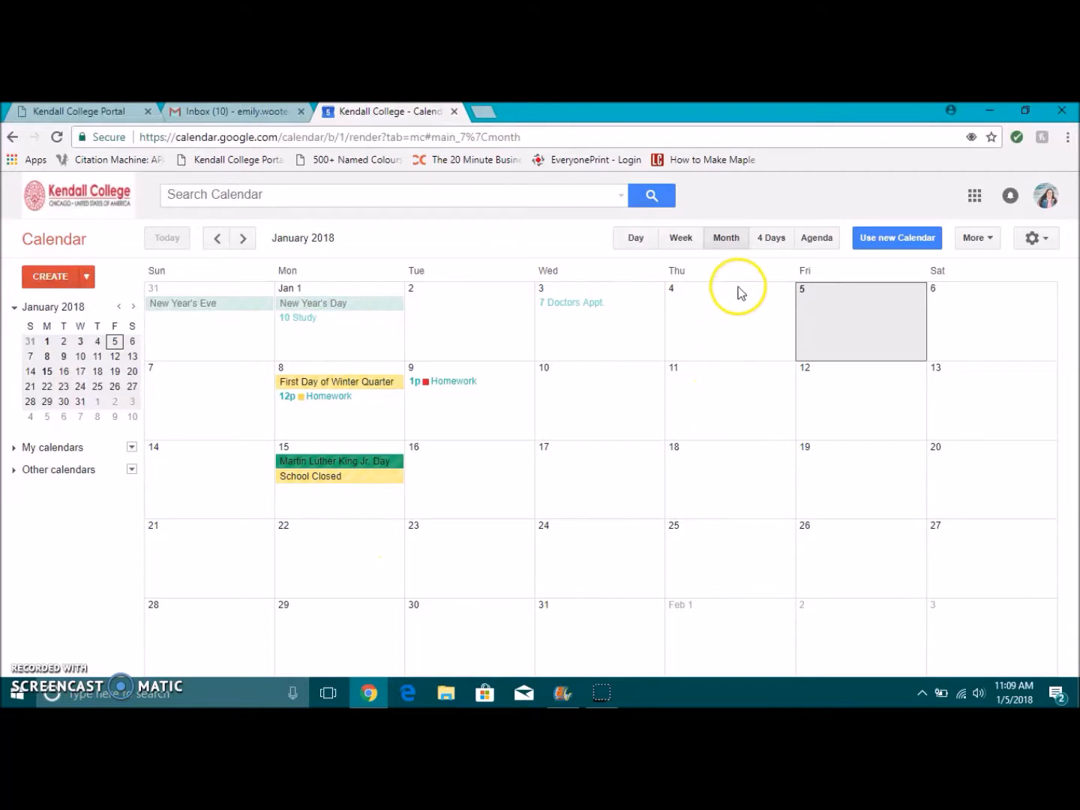
left_click(771, 246)
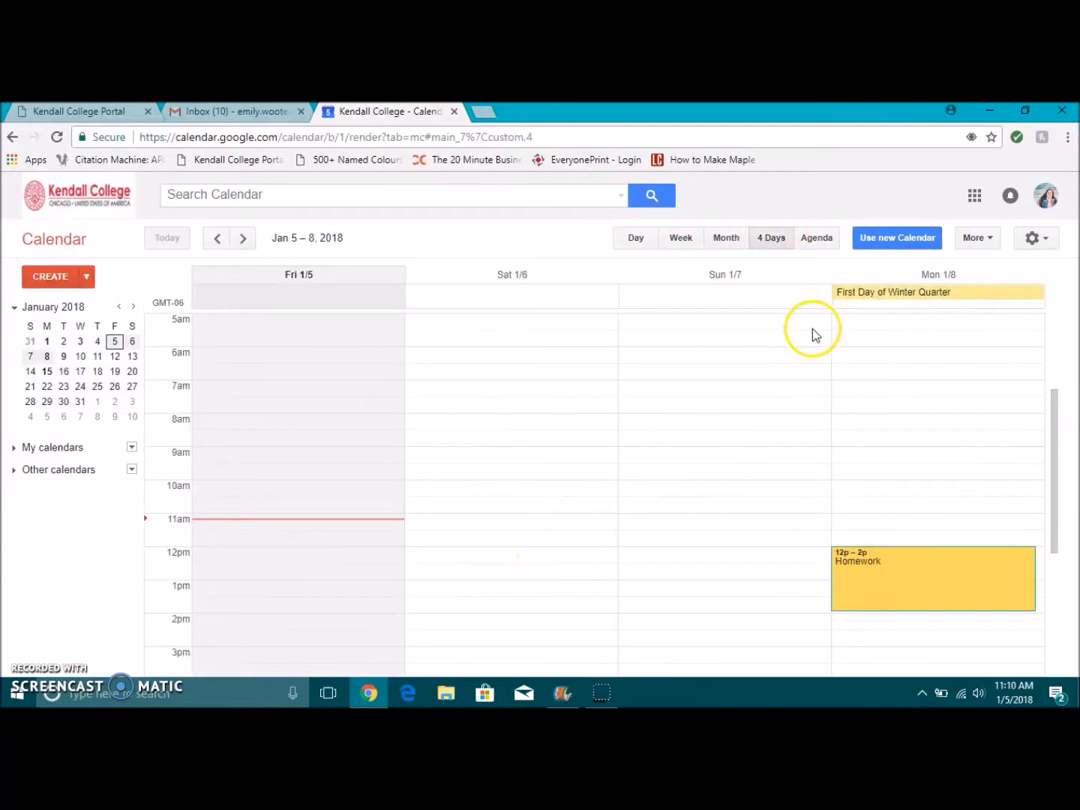
left_click(815, 239)
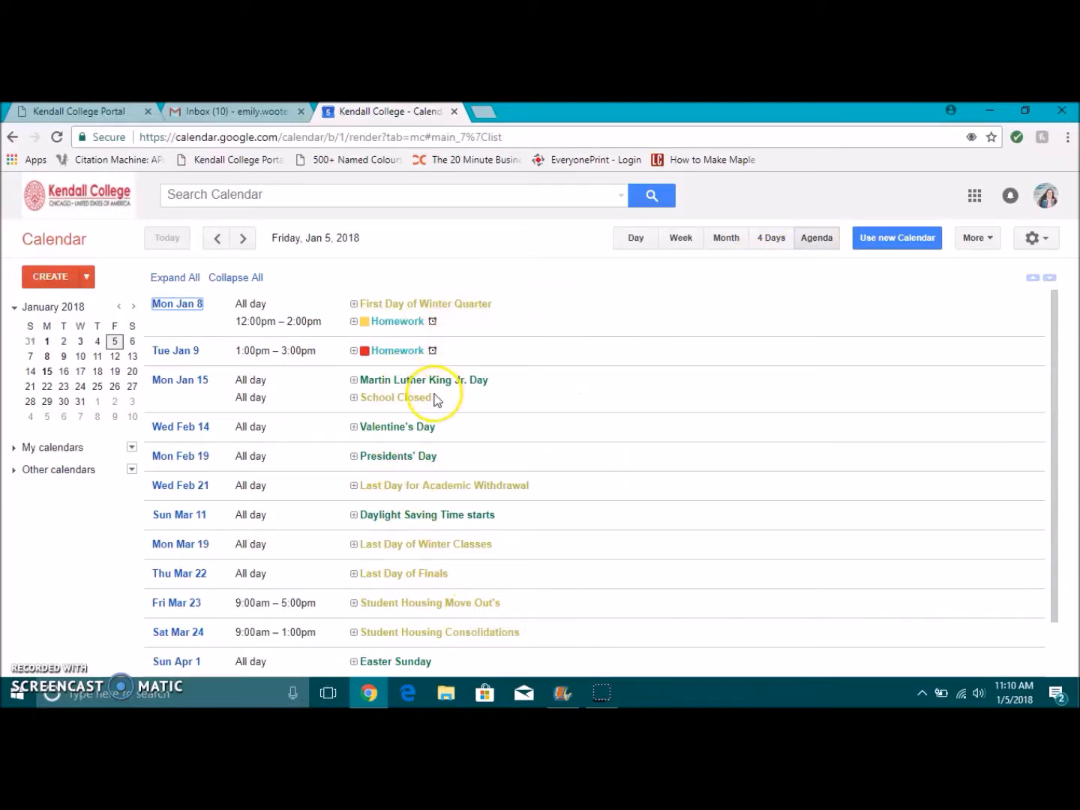
Step: Switch to Week view, look ahead to Jan 14–20, then go back to Dec 31 – Jan 6
left_click(682, 239)
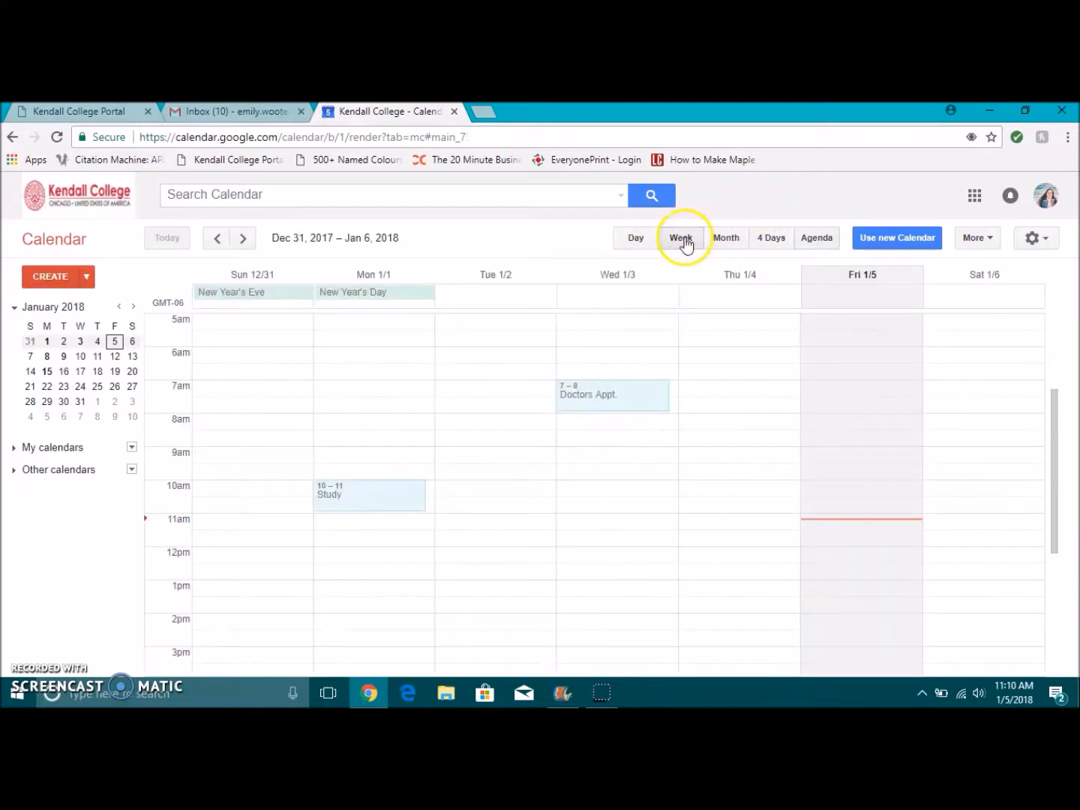
left_click(241, 240)
left_click(243, 239)
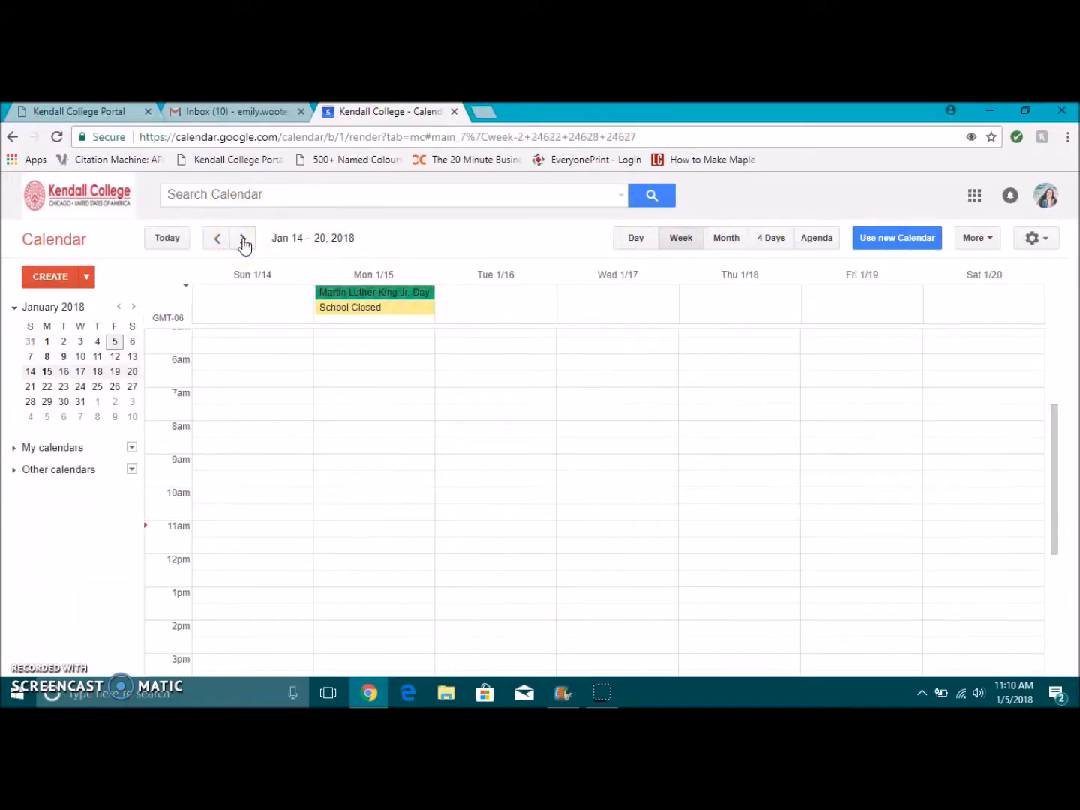
left_click(218, 240)
left_click(219, 239)
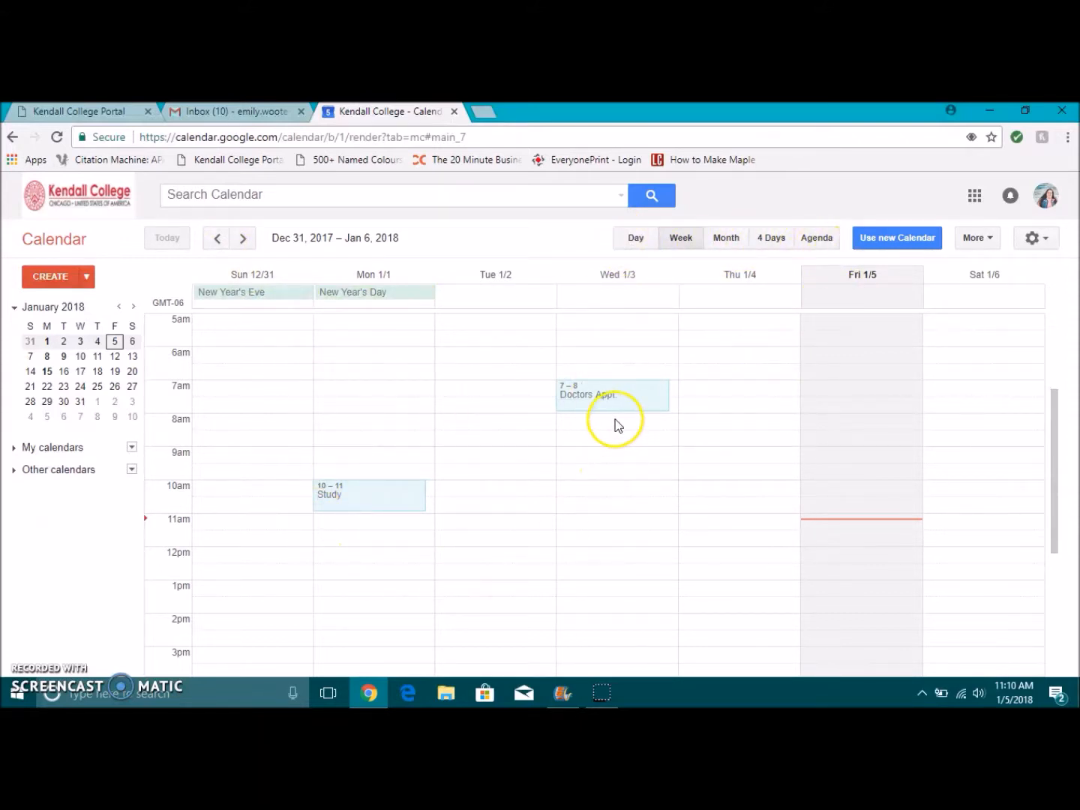
Step: Check the Study event, then create a 'Homework' event on Thursday Jan 4, 10–11am
left_click(381, 493)
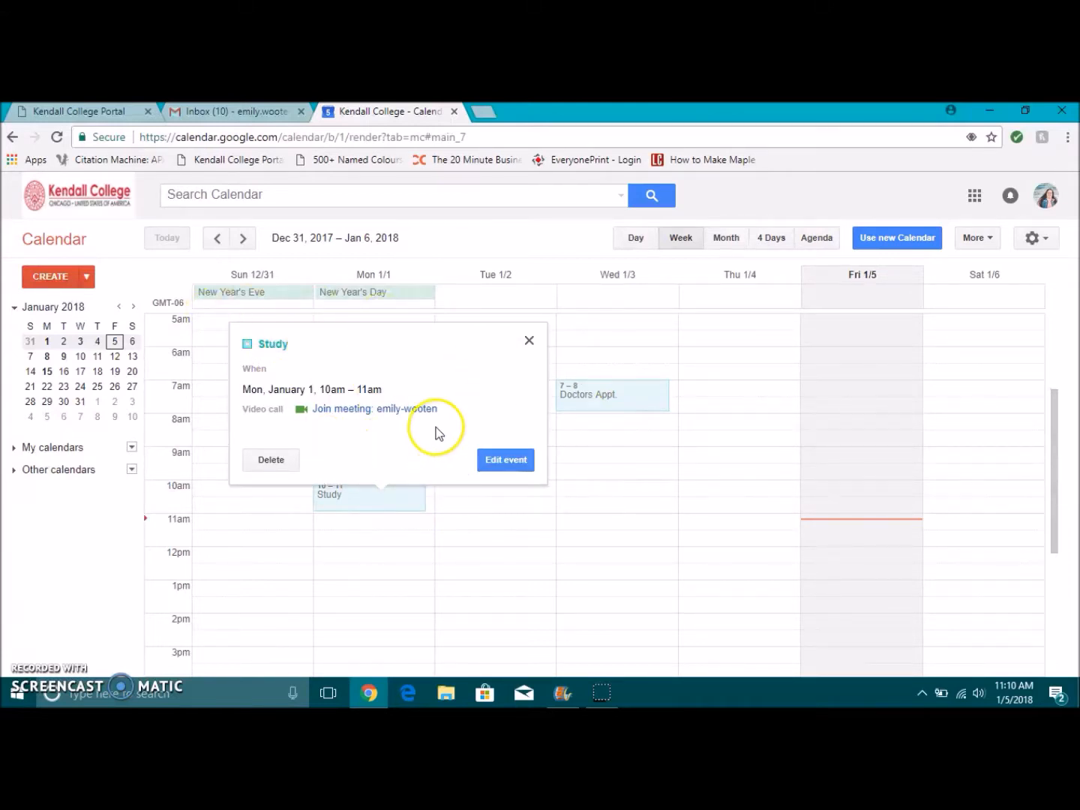
left_click(528, 341)
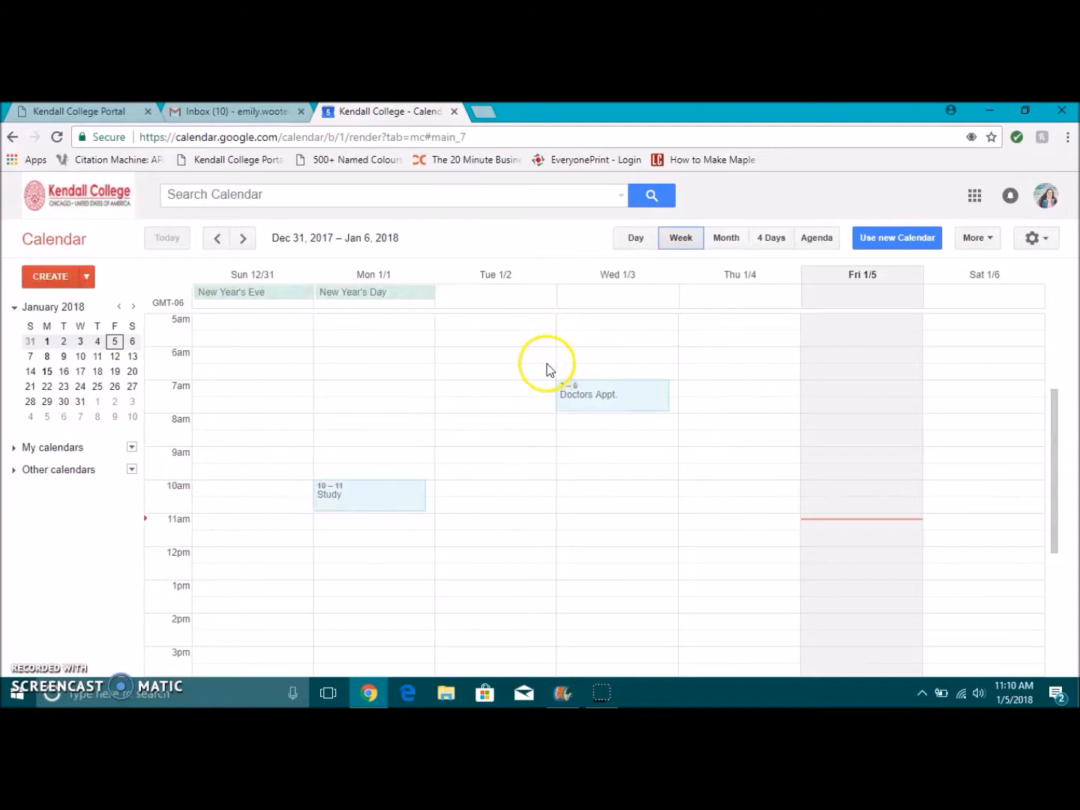
left_click(740, 496)
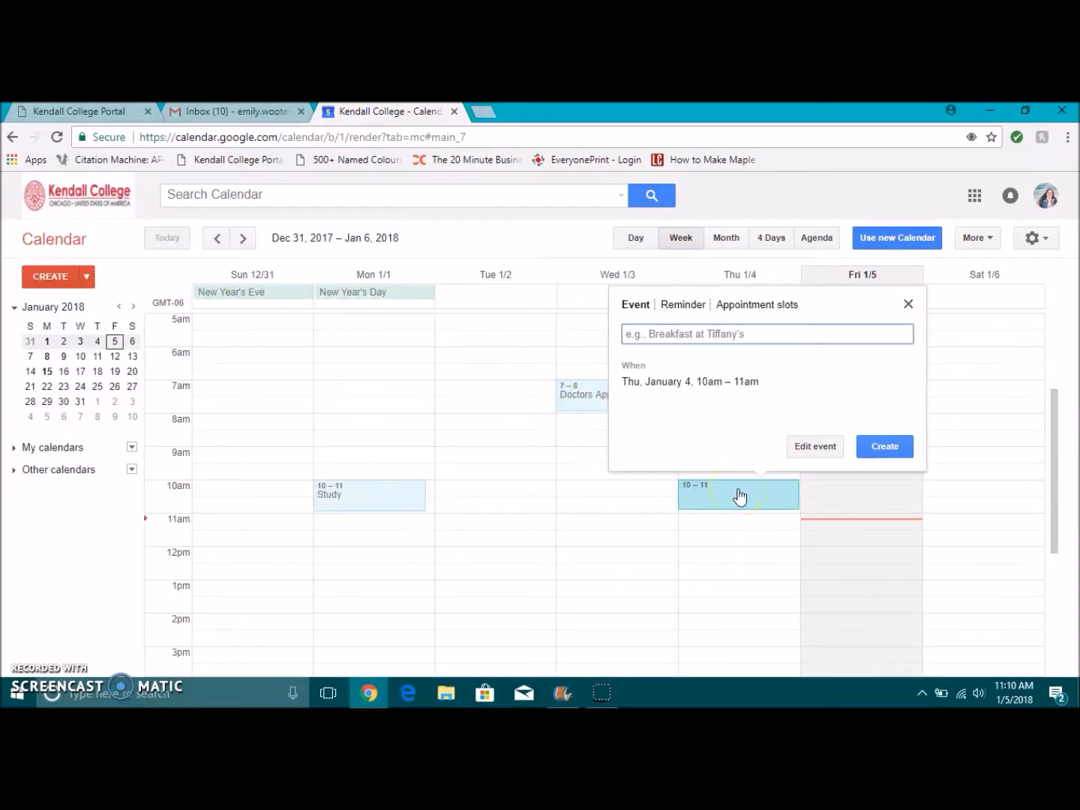
type("Homework")
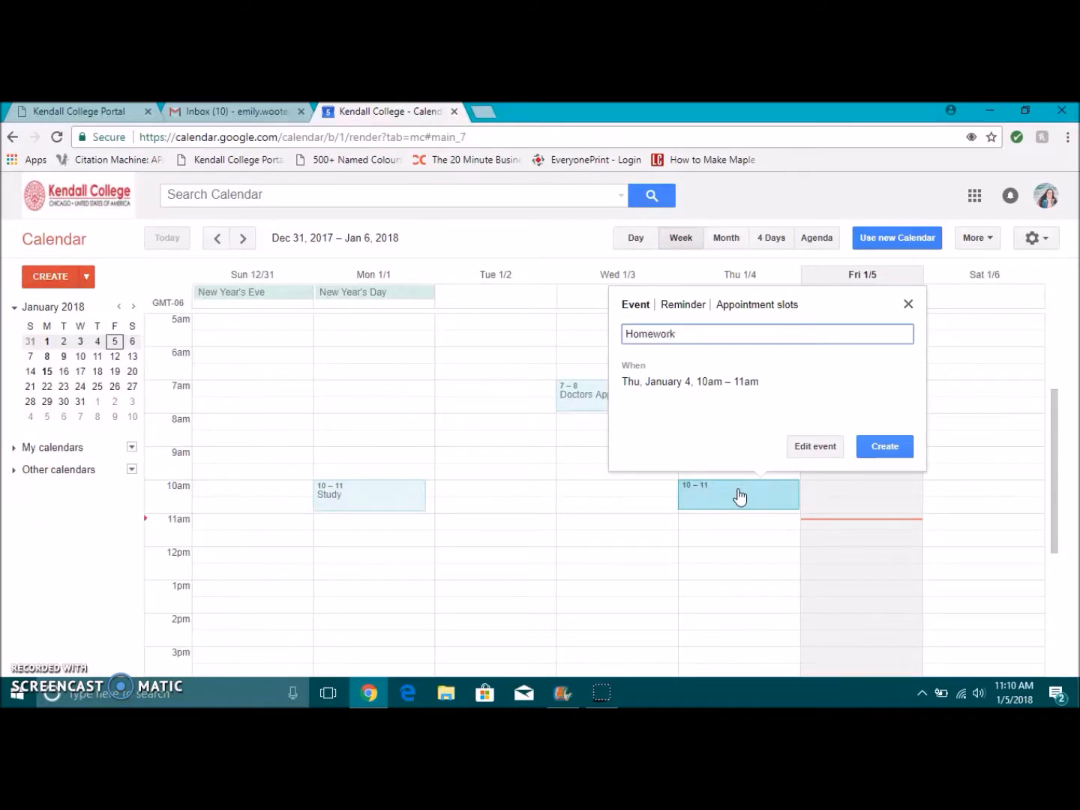
left_click(877, 446)
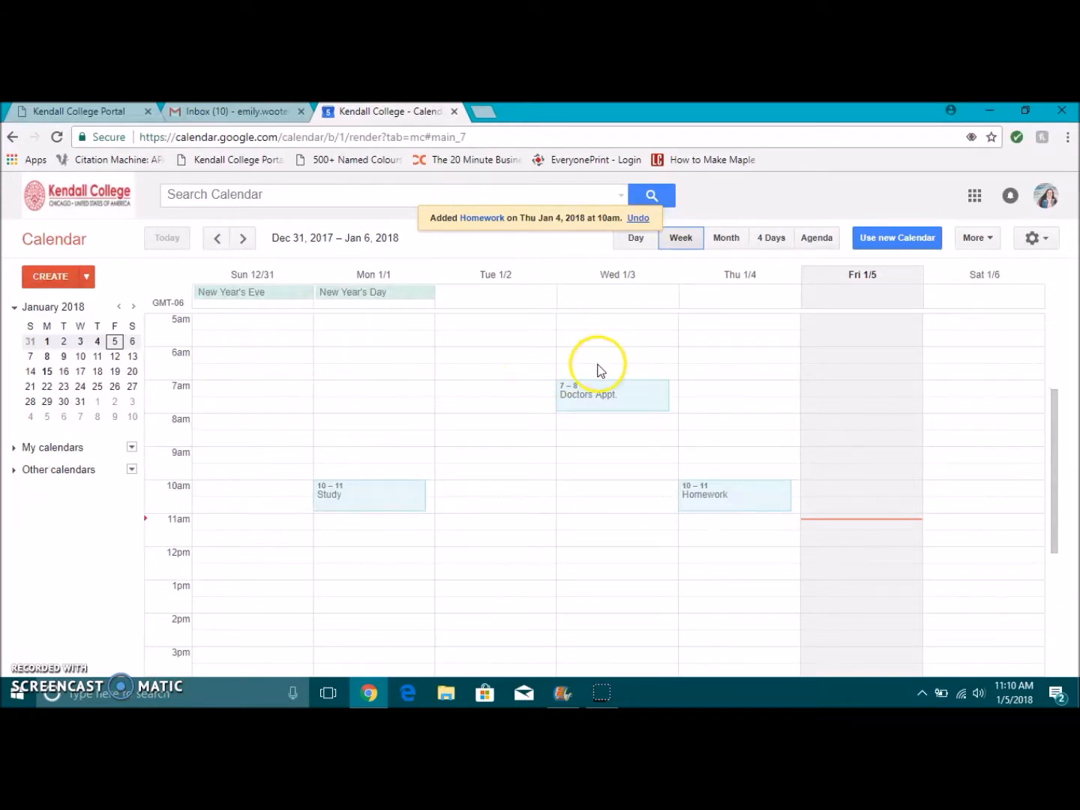
Step: In Calendar Settings, leave country and time zone at (GMT-06:00) Central Time and save
left_click(1042, 239)
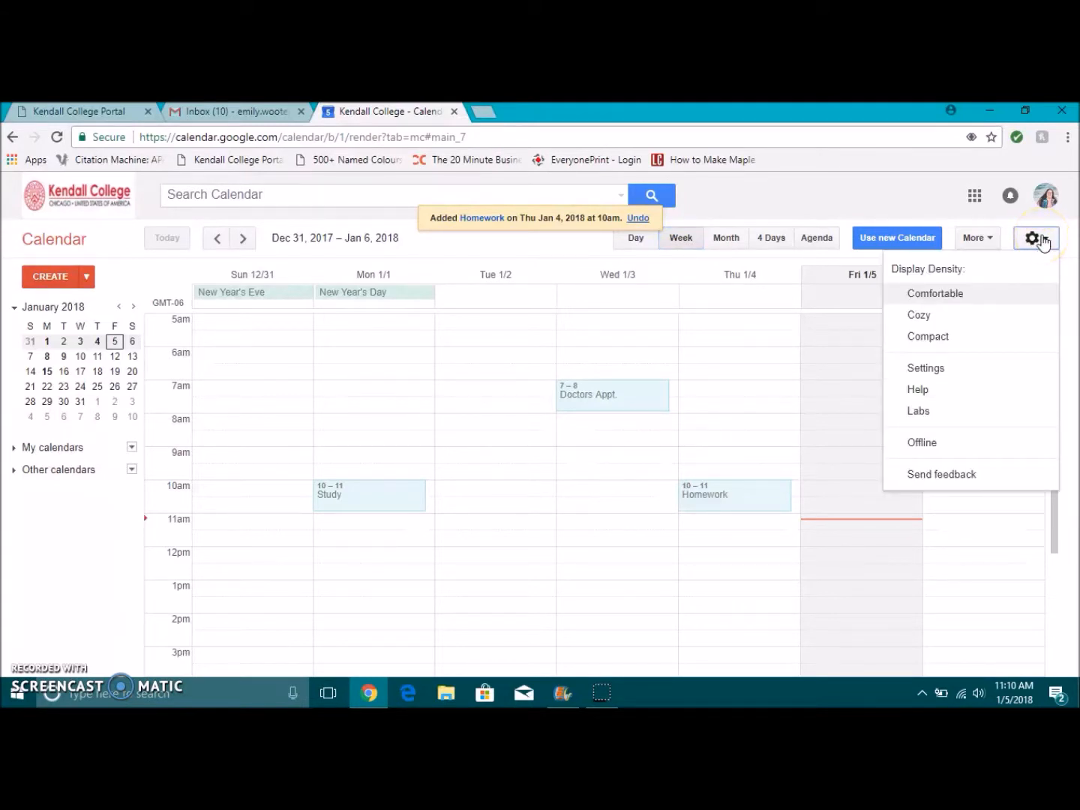
left_click(937, 368)
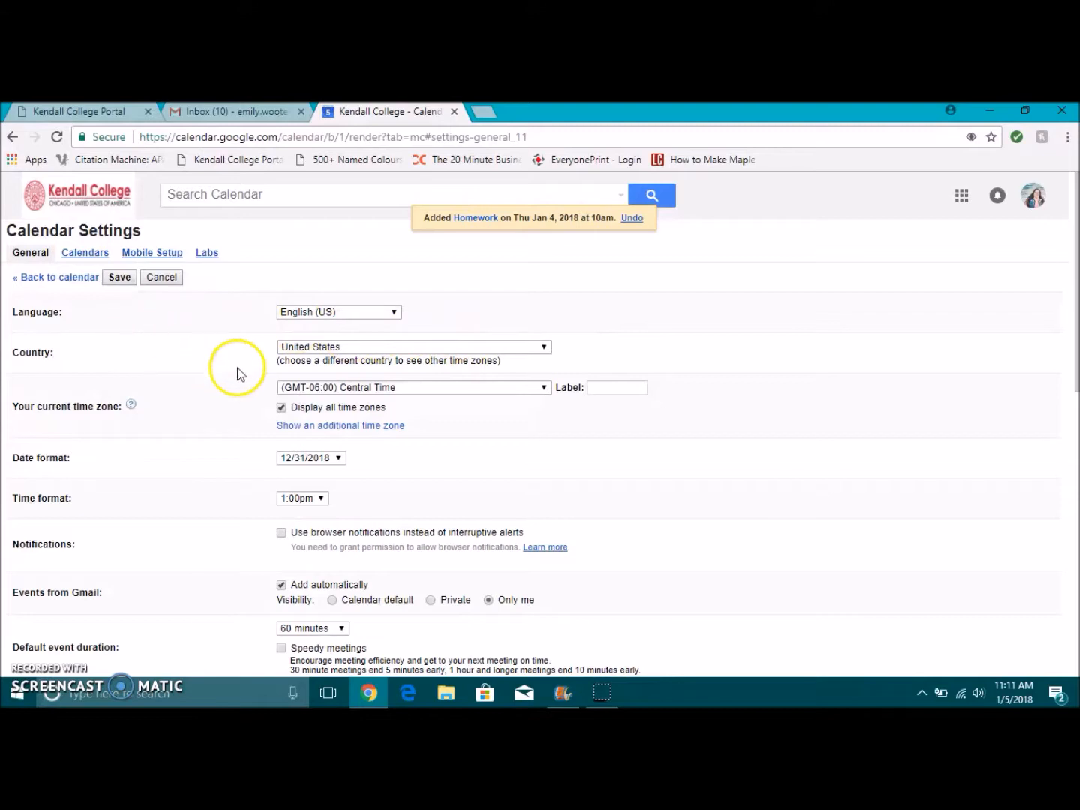
left_click(298, 351)
left_click(303, 351)
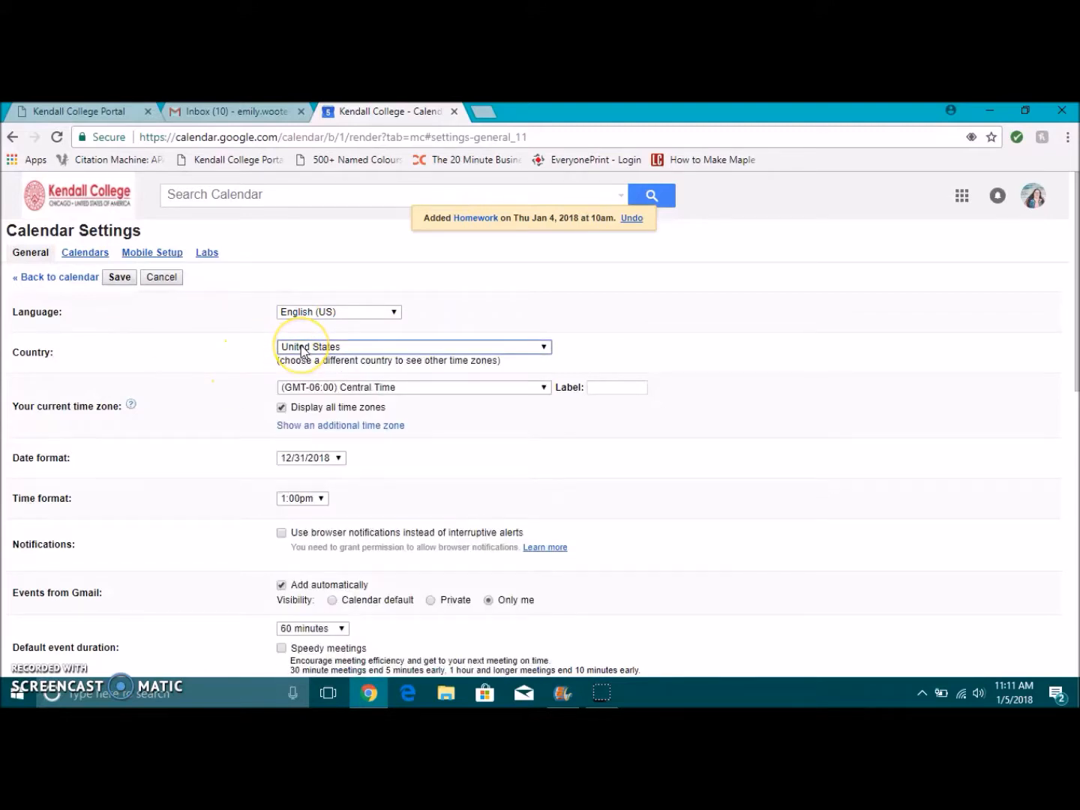
left_click(410, 388)
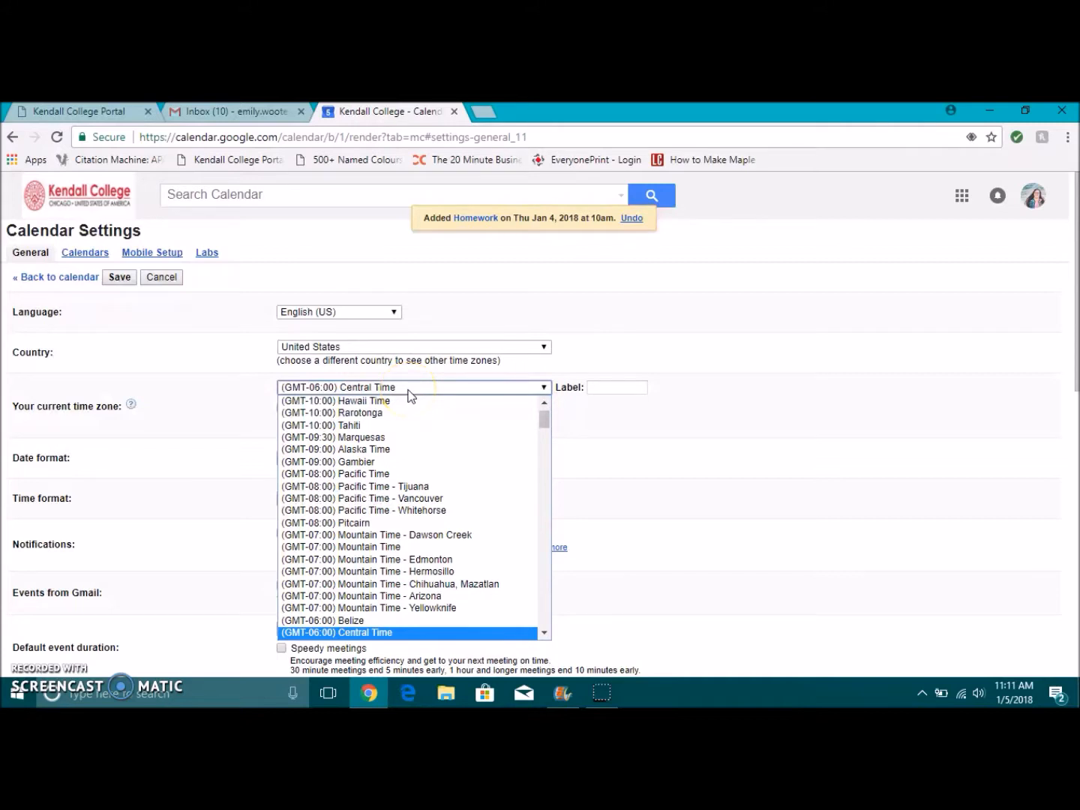
left_click(402, 634)
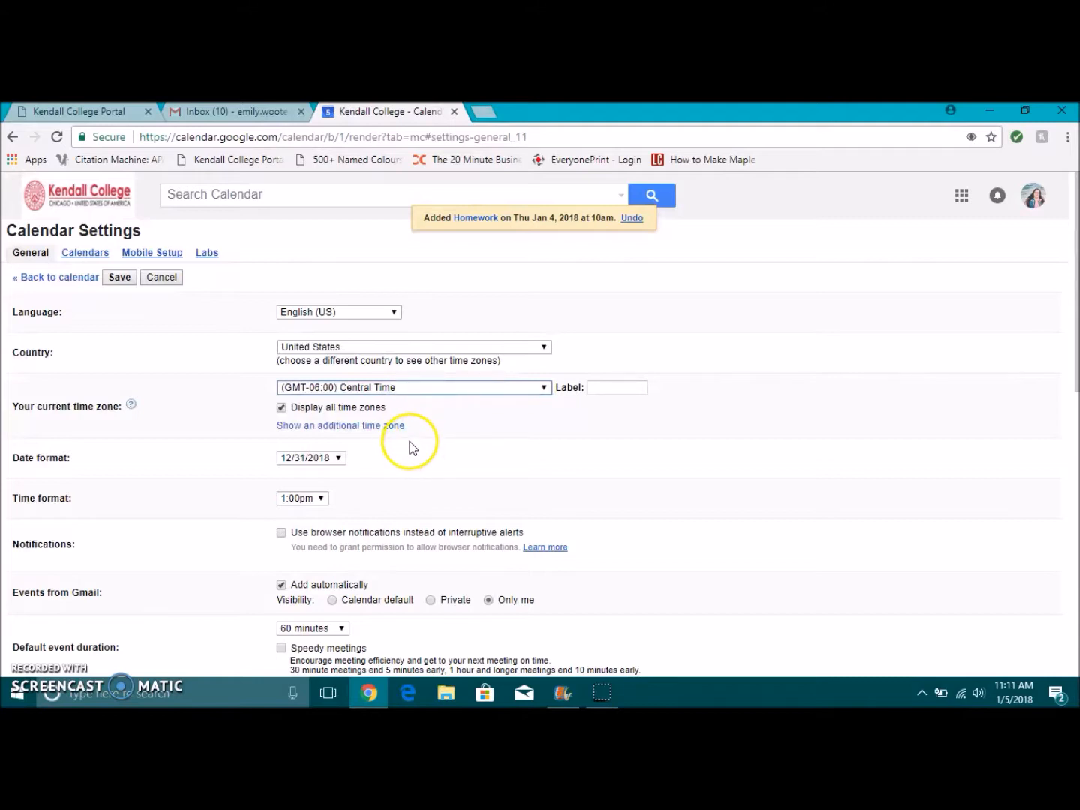
left_click(118, 277)
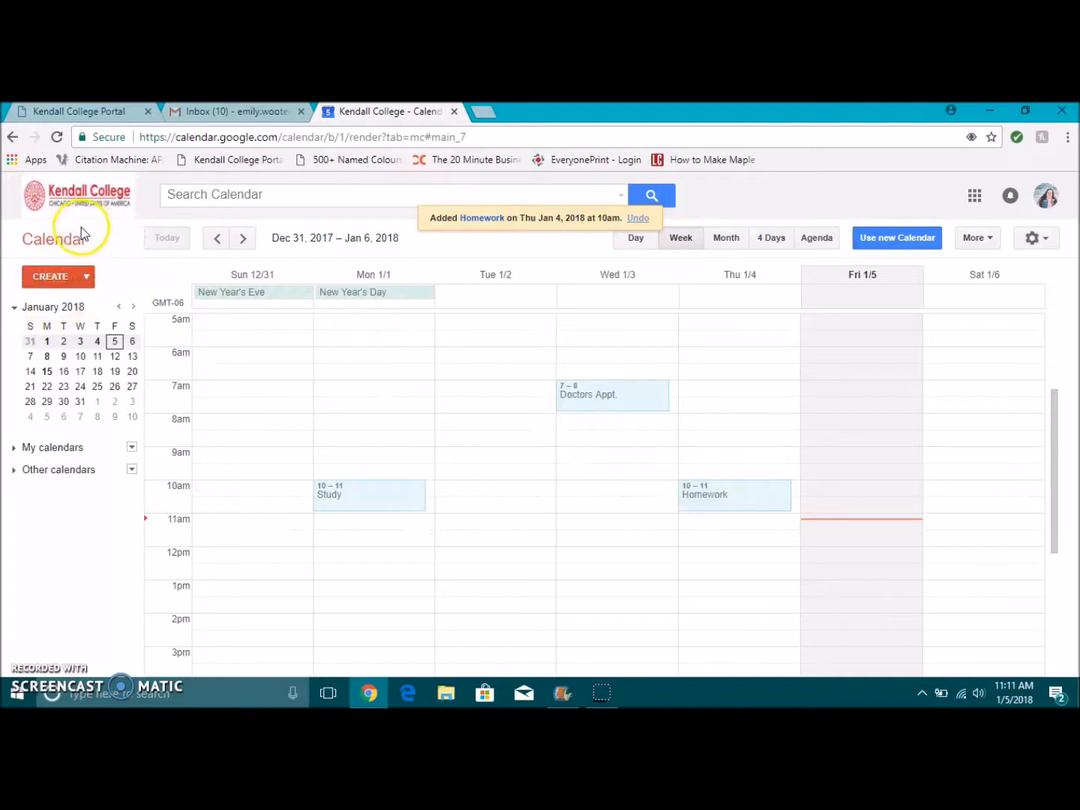
Step: Start a new event titled 'Doctors Appt.' with a start date of January 10, 2018
left_click(47, 279)
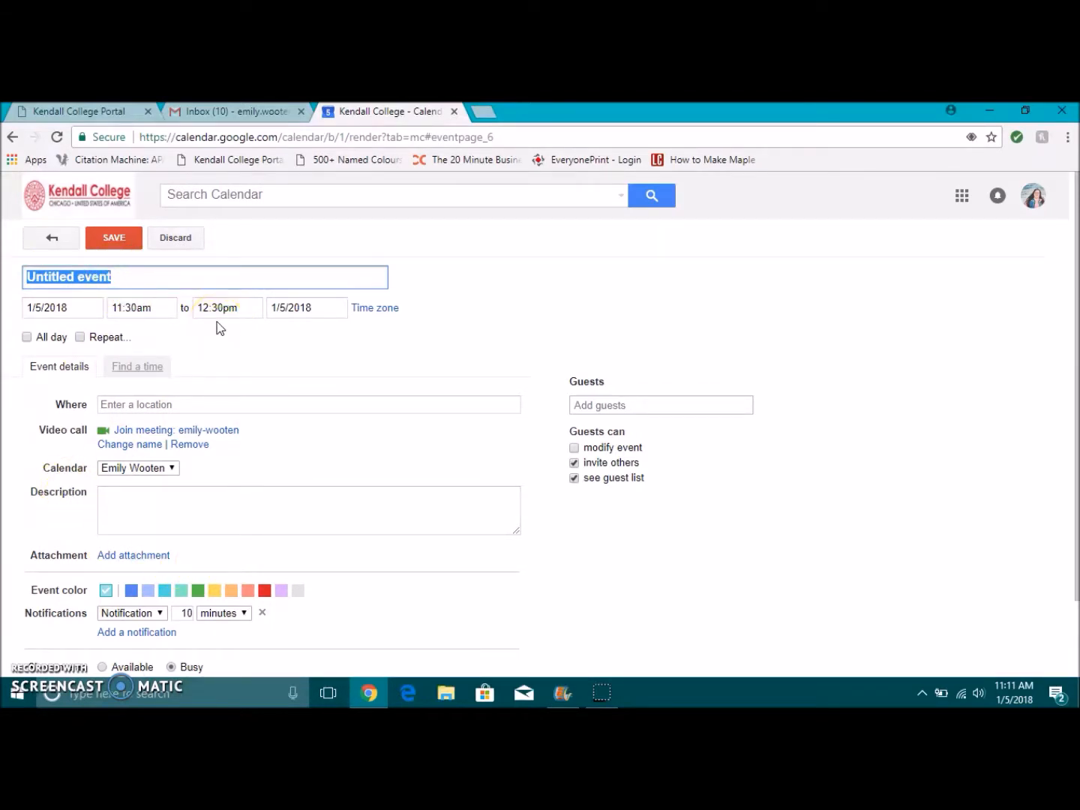
type("Doctors Appt.")
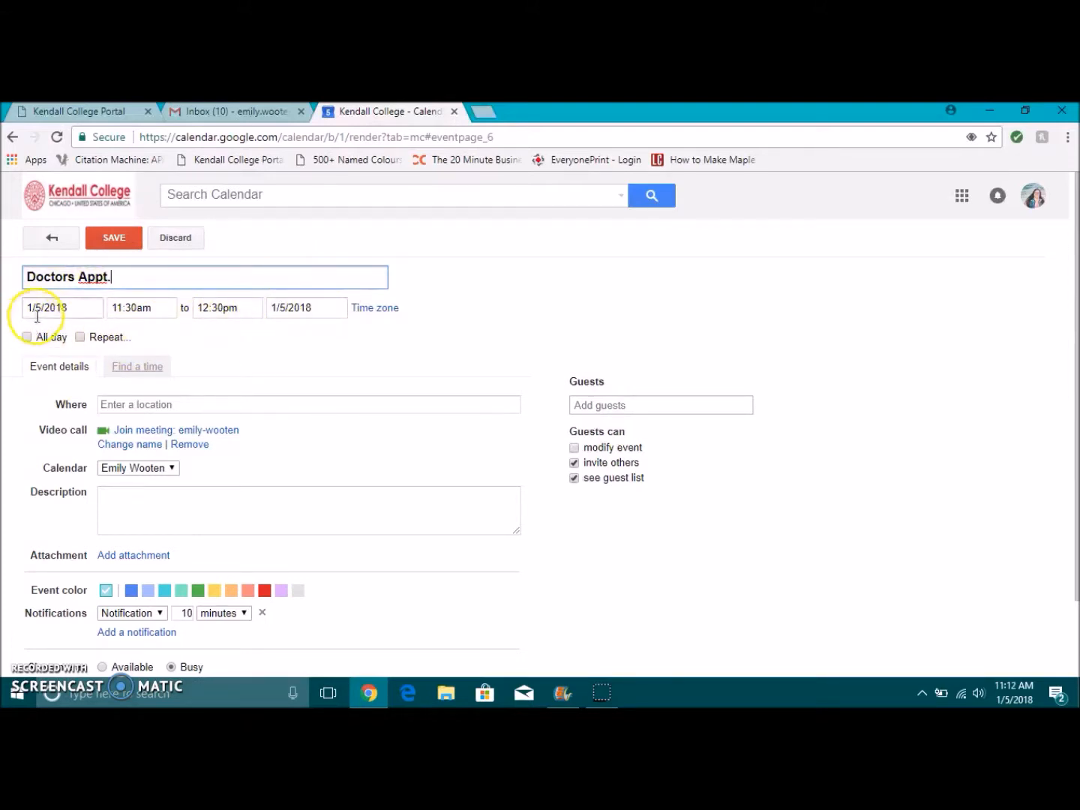
left_click(77, 309)
left_click_drag(75, 308, 56, 308)
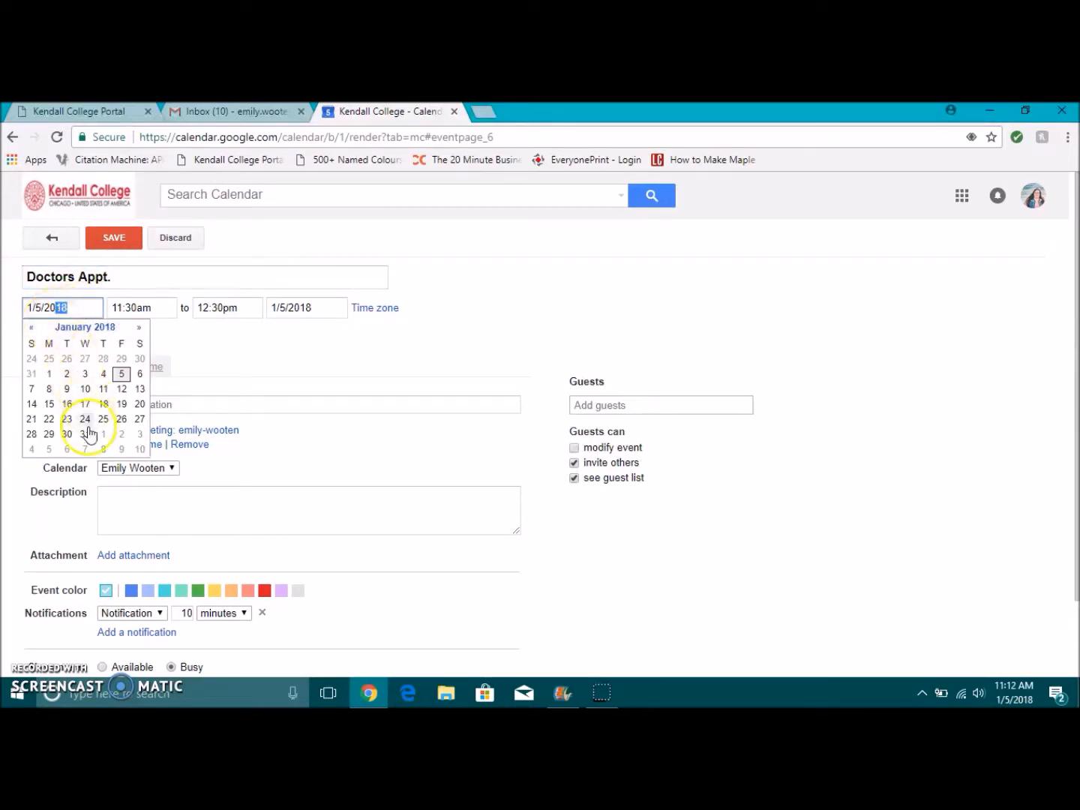
left_click(85, 389)
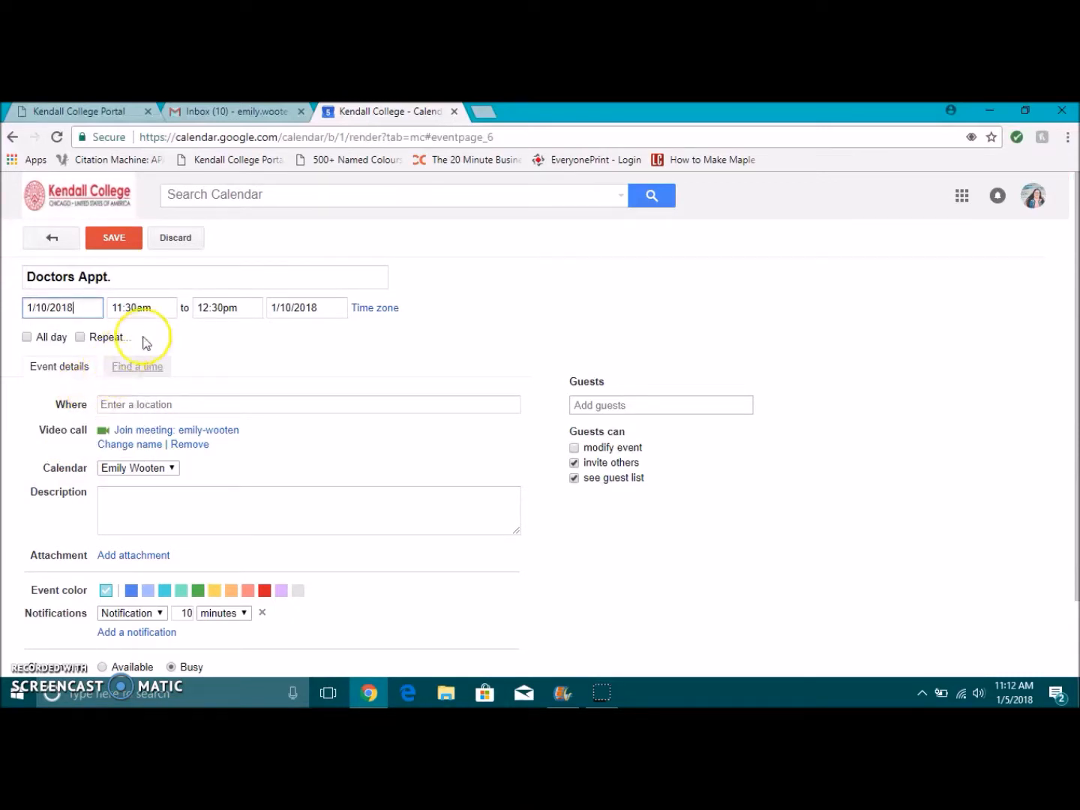
Step: Set it to 10:00am–12:00pm ending on 1/10/2018, then mark it All day
left_click(165, 308)
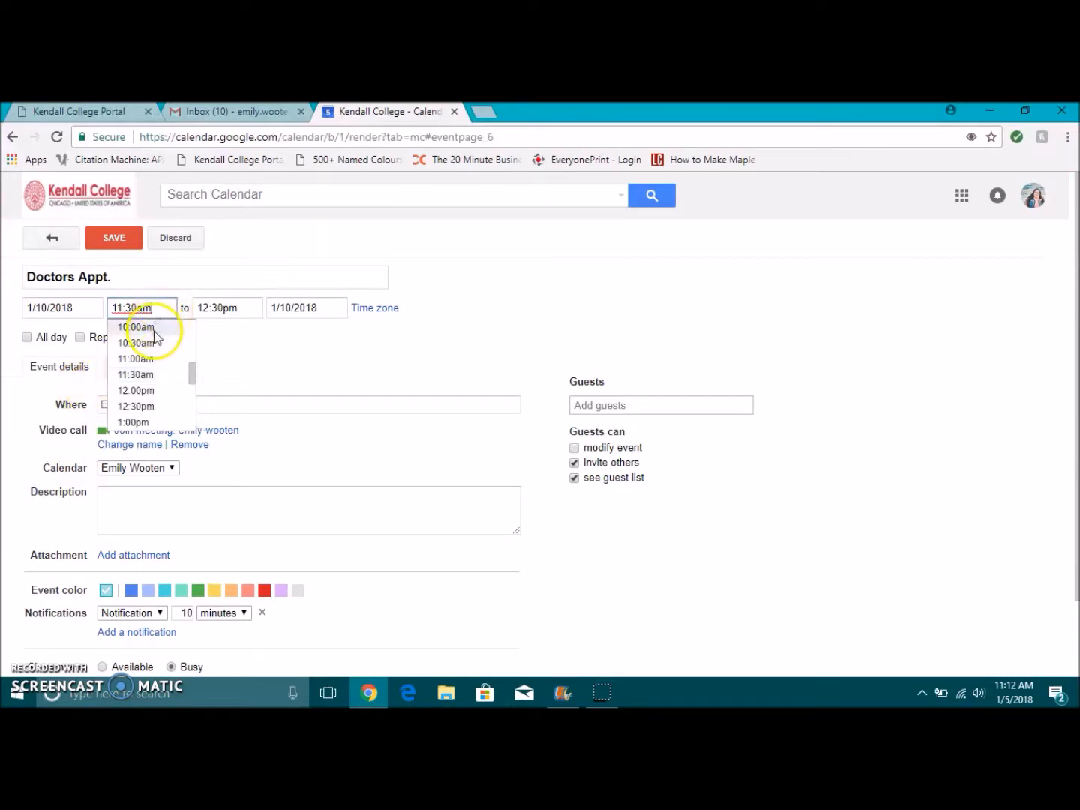
left_click(153, 326)
left_click(248, 307)
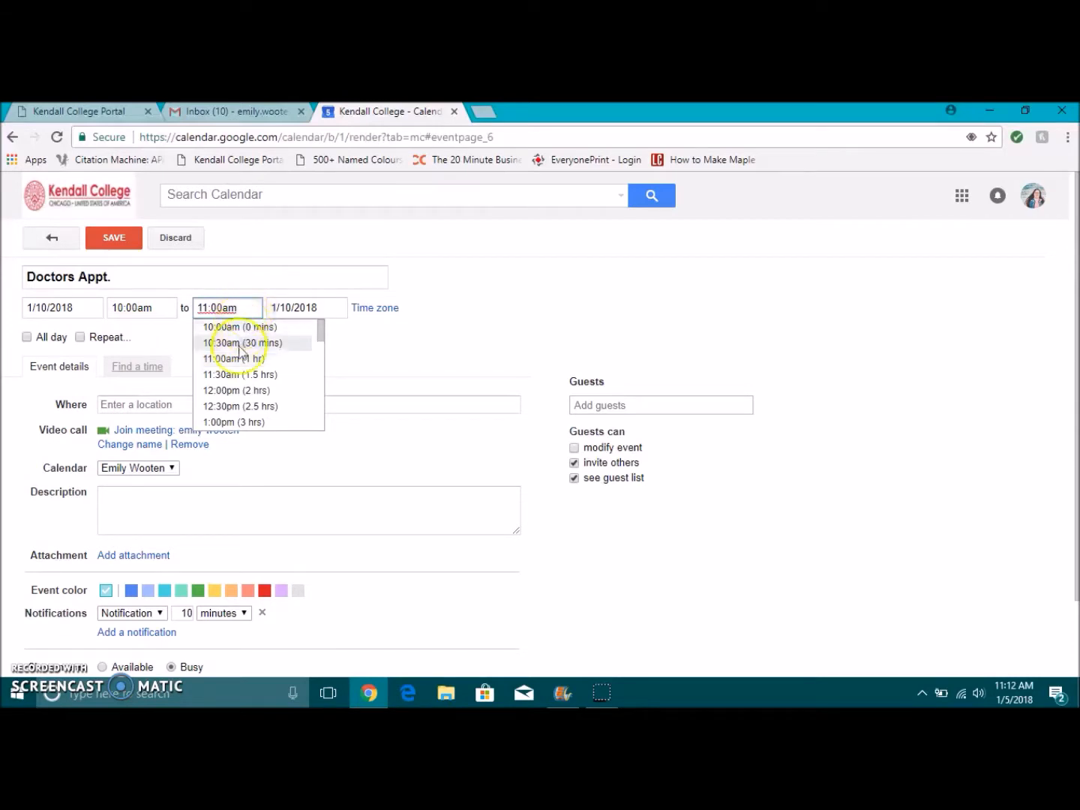
left_click(242, 390)
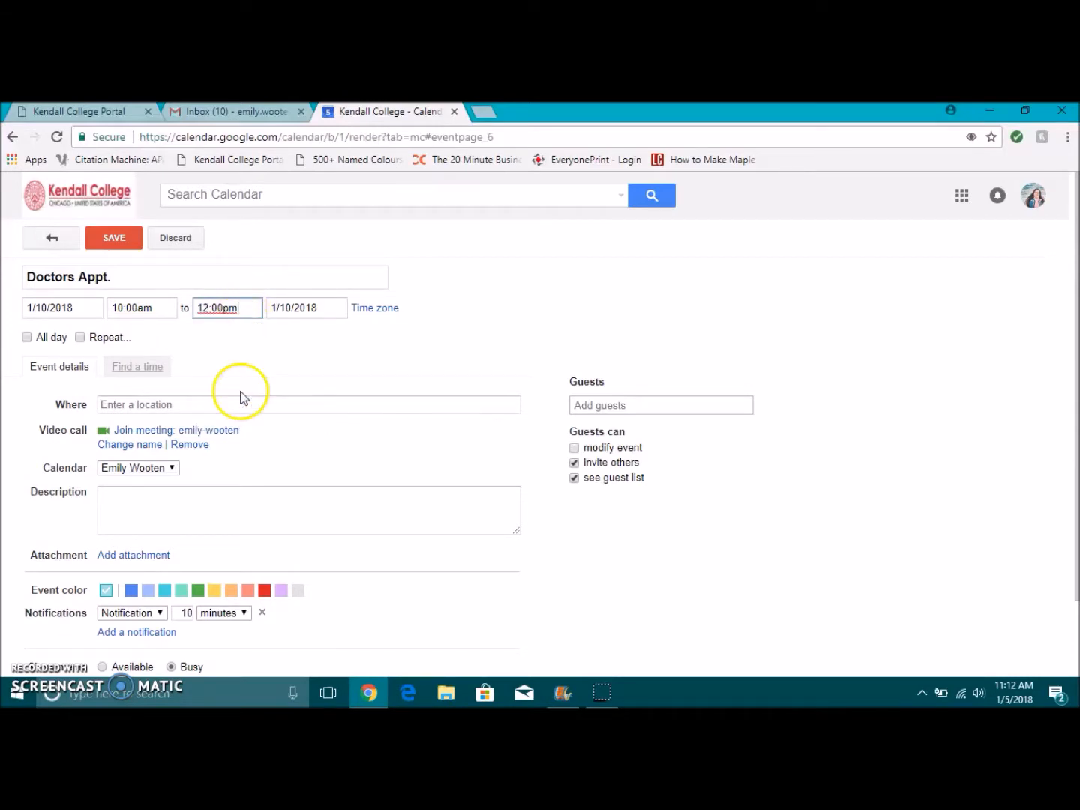
left_click(320, 308)
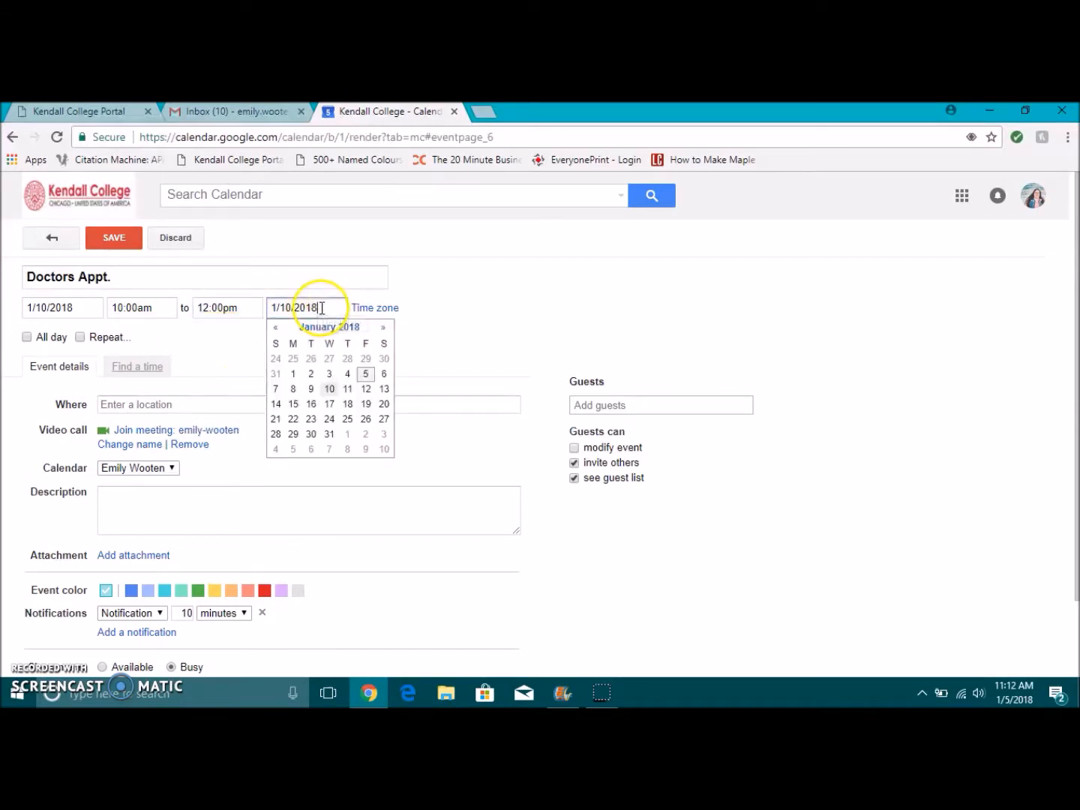
left_click(329, 388)
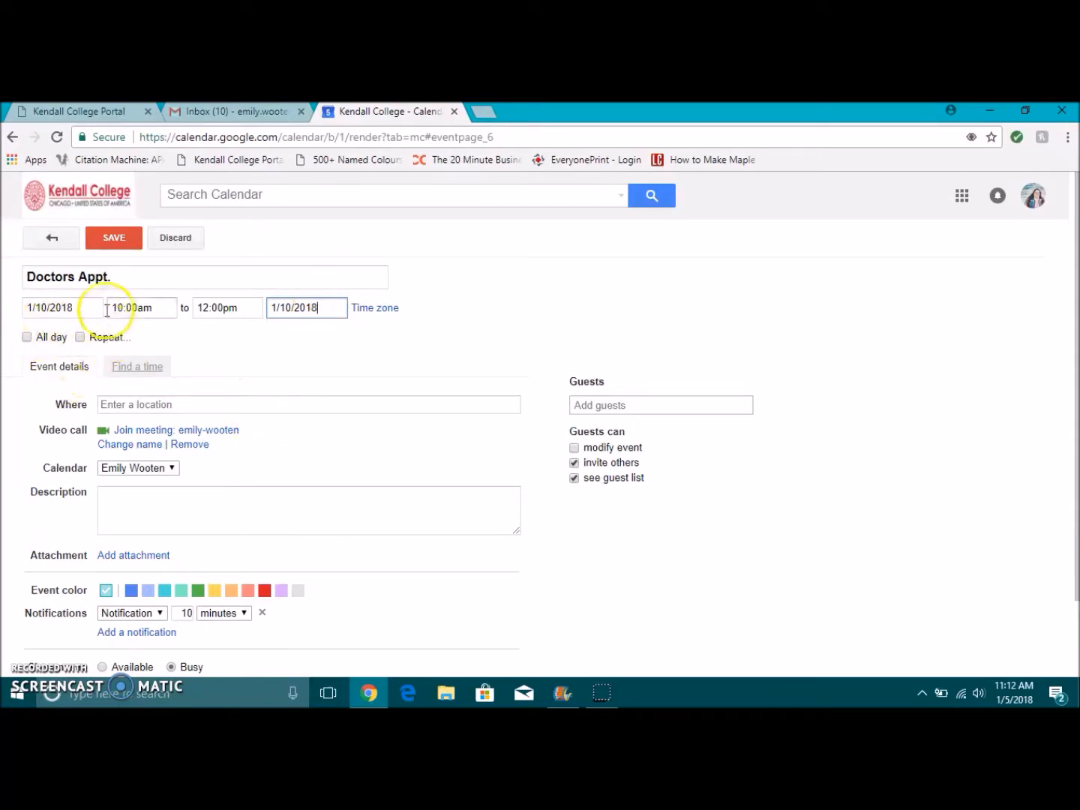
left_click(25, 337)
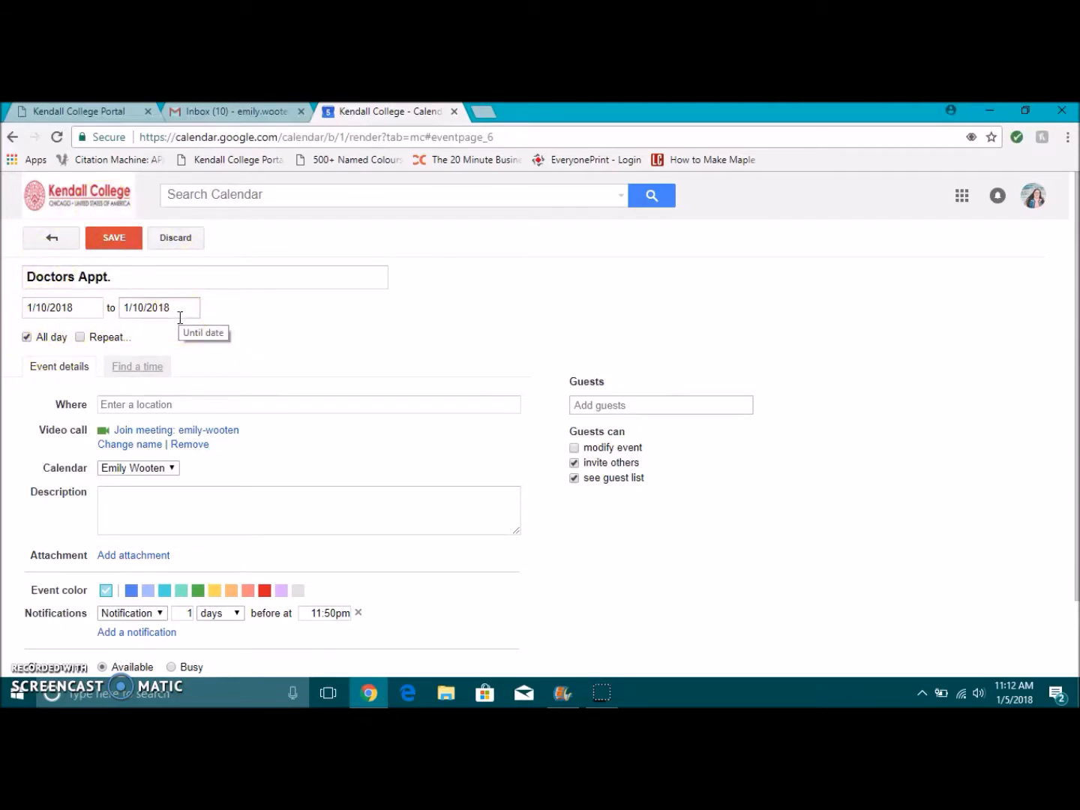
Step: Untick All day, review the Weekly repeat option, then cancel repeating to keep it one-time
left_click(41, 338)
left_click(81, 337)
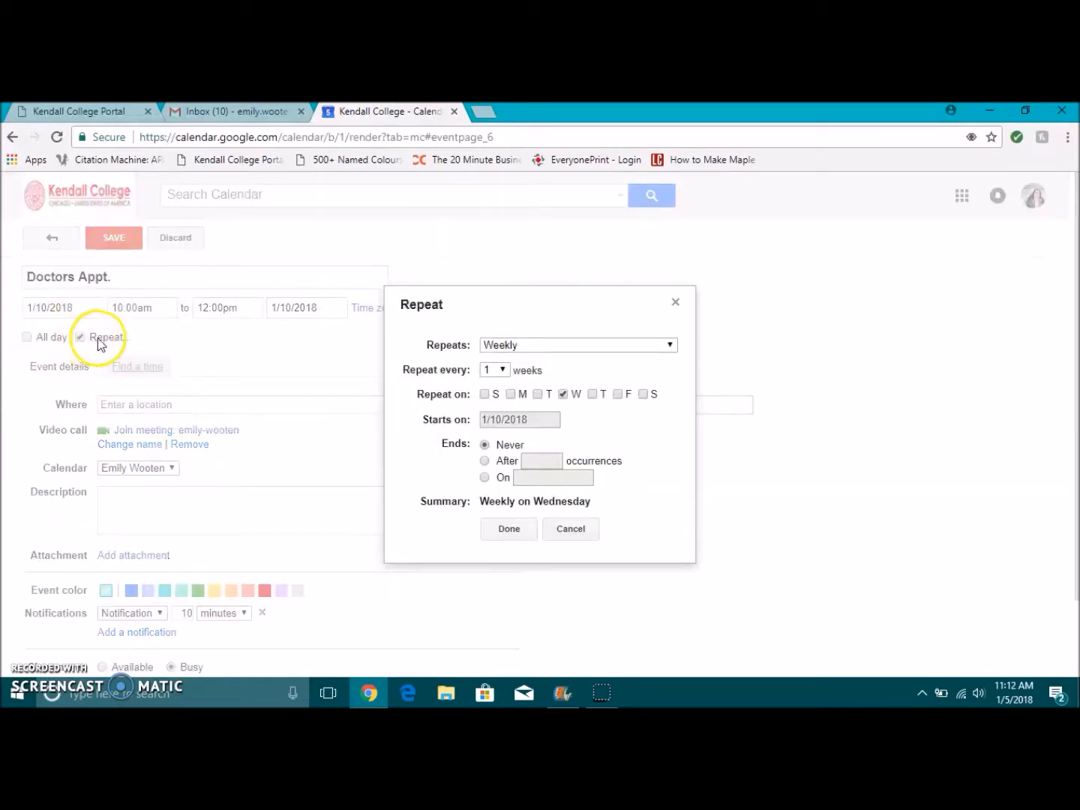
left_click(579, 345)
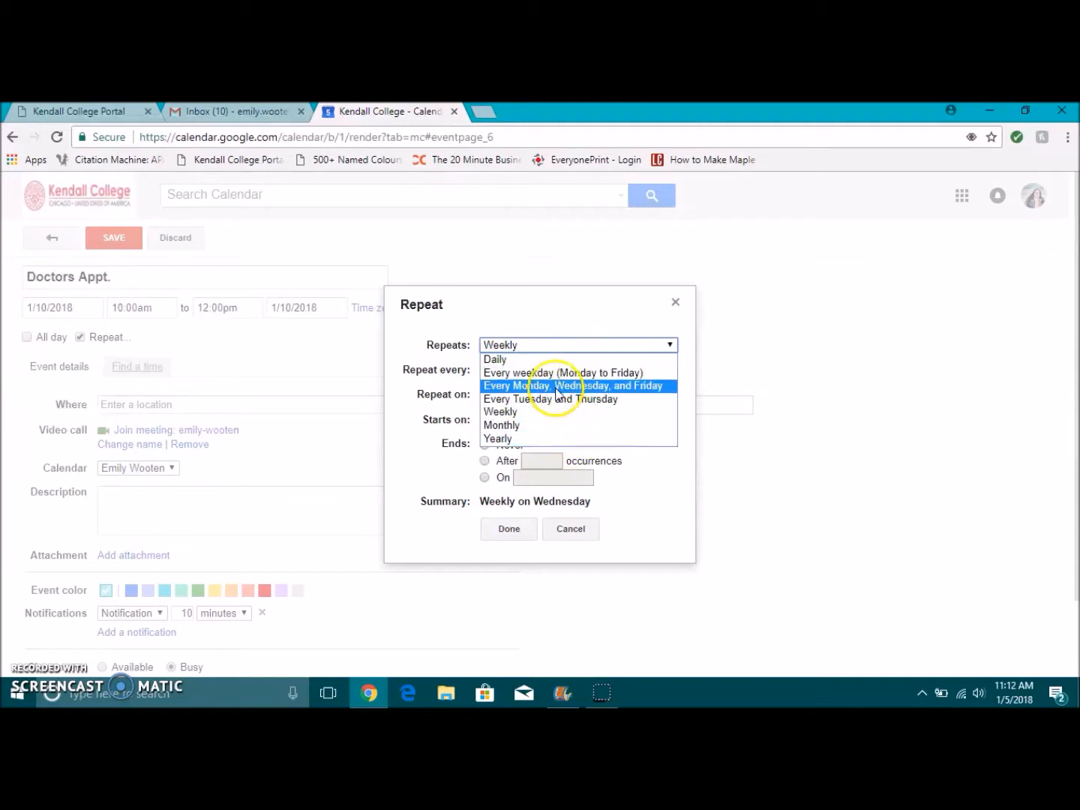
left_click(532, 412)
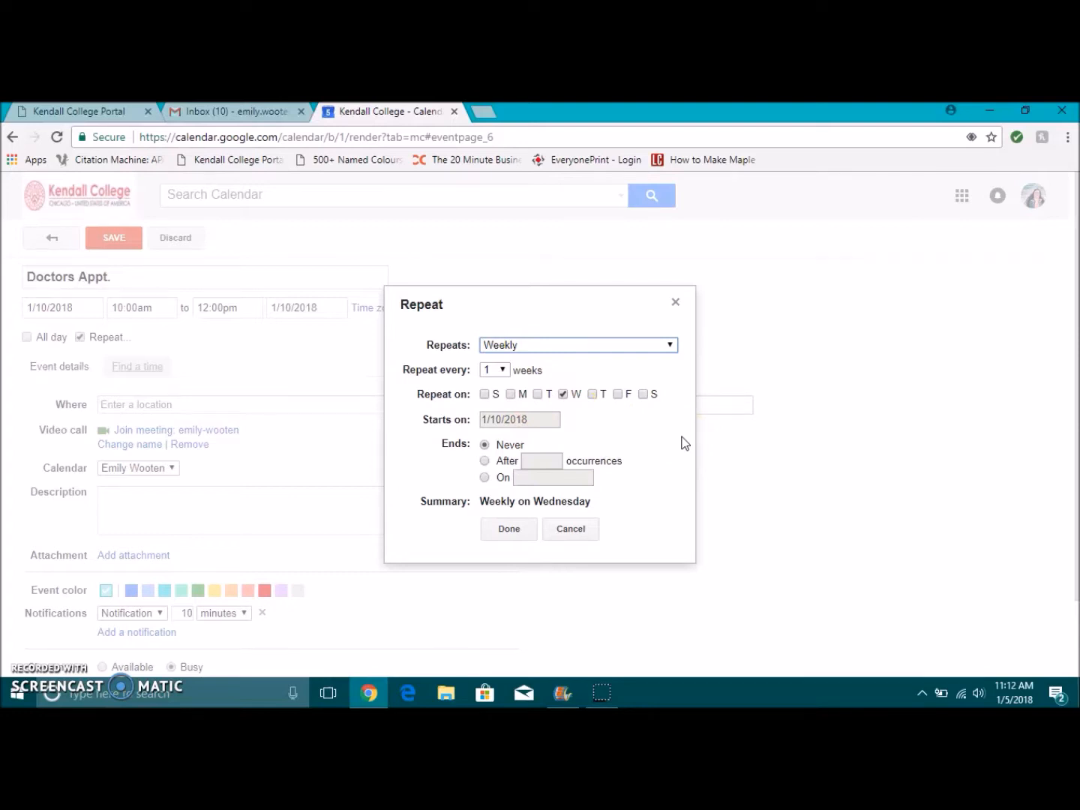
left_click(570, 527)
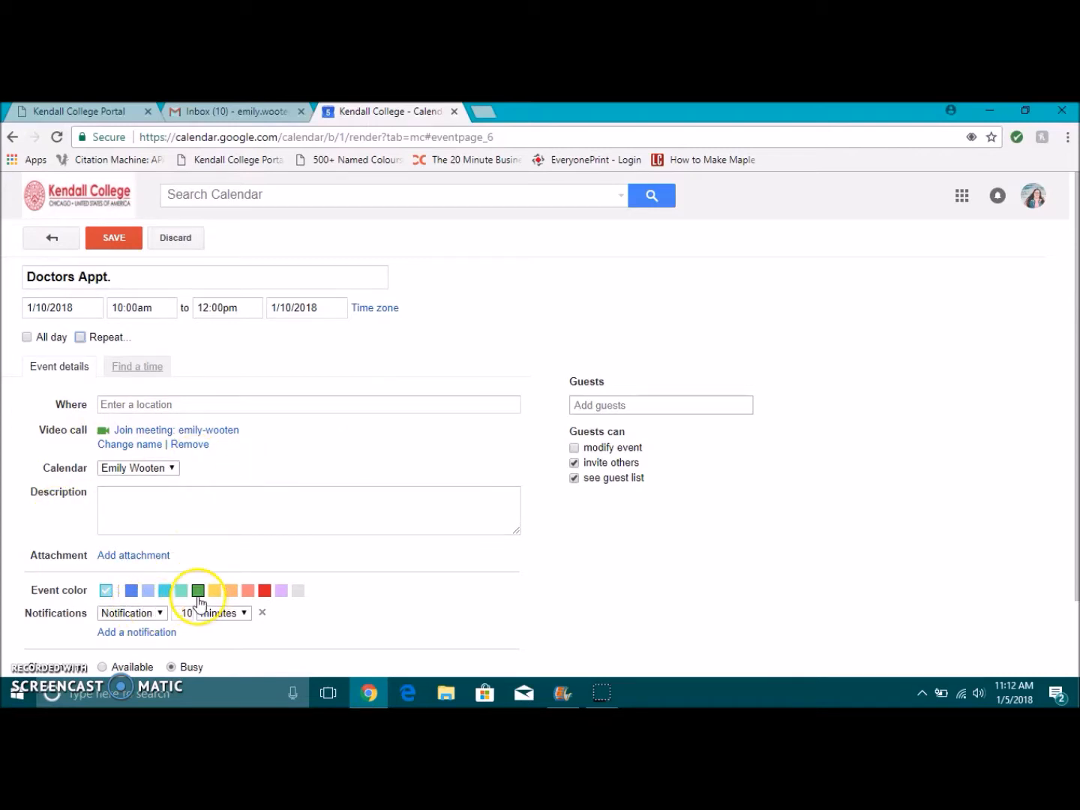
Step: Change the Doctors Appt. reminder to an email 10 hours ahead and save the event
scroll(386, 599, "down", 1)
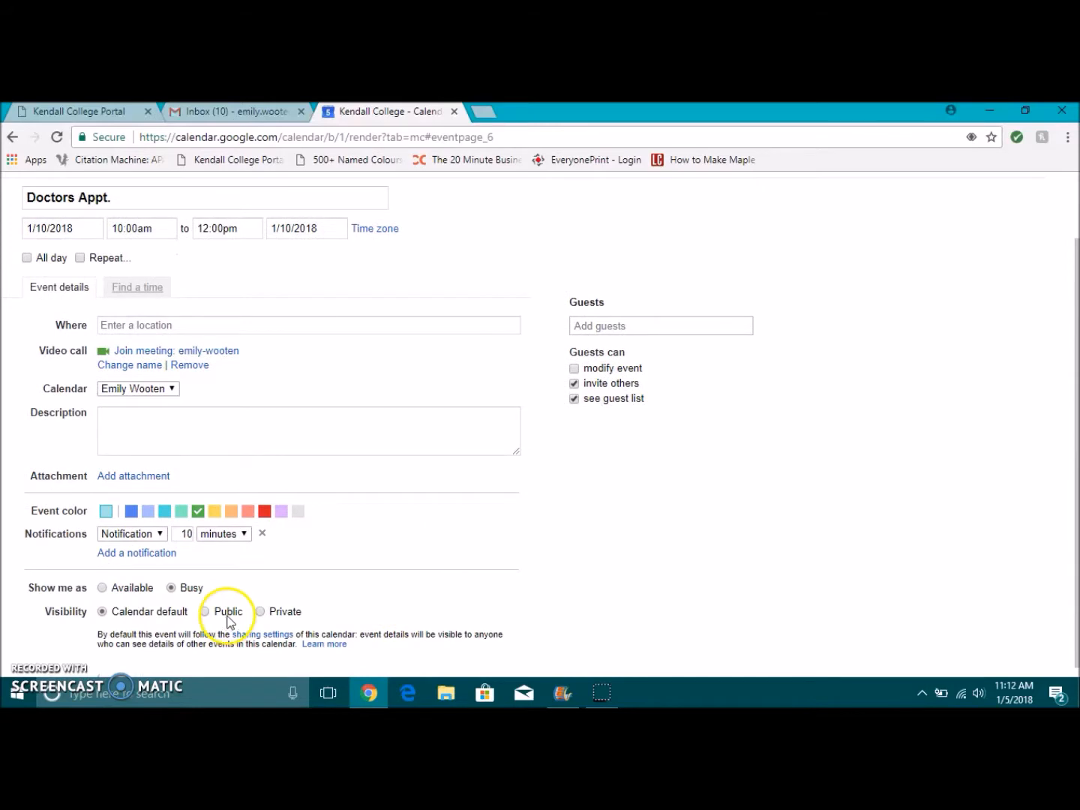
left_click(150, 537)
left_click(120, 548)
left_click(237, 534)
left_click(221, 562)
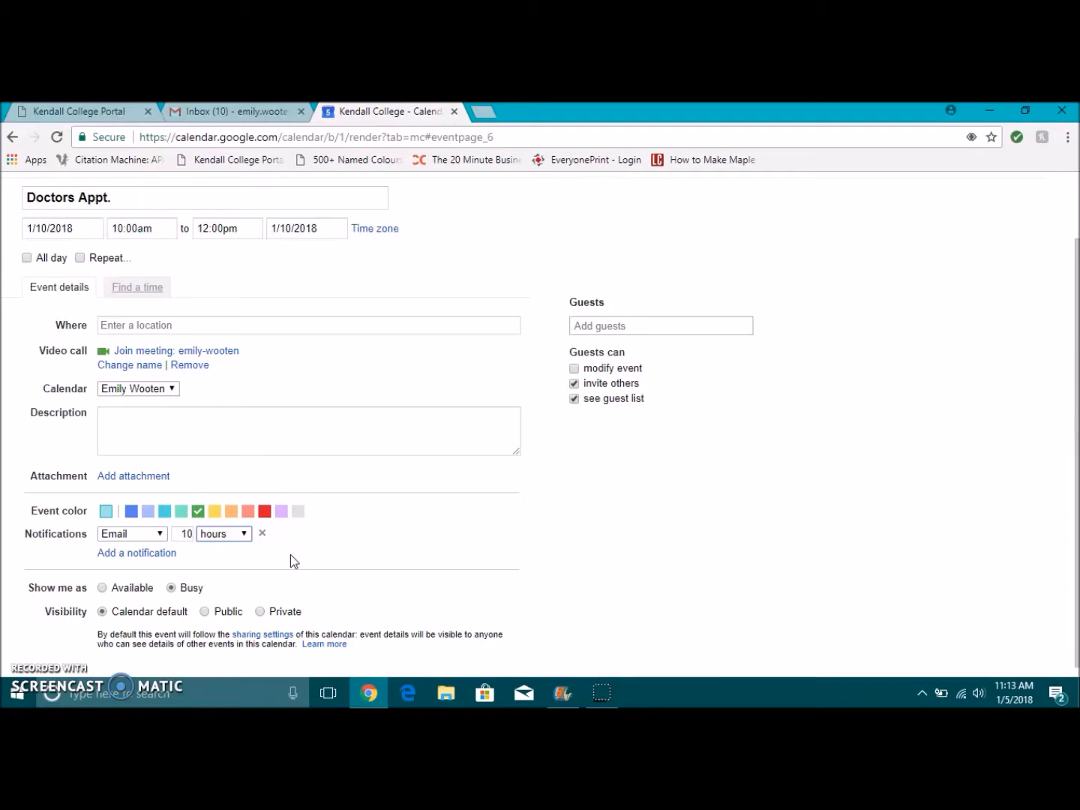
scroll(334, 487, "up", 2)
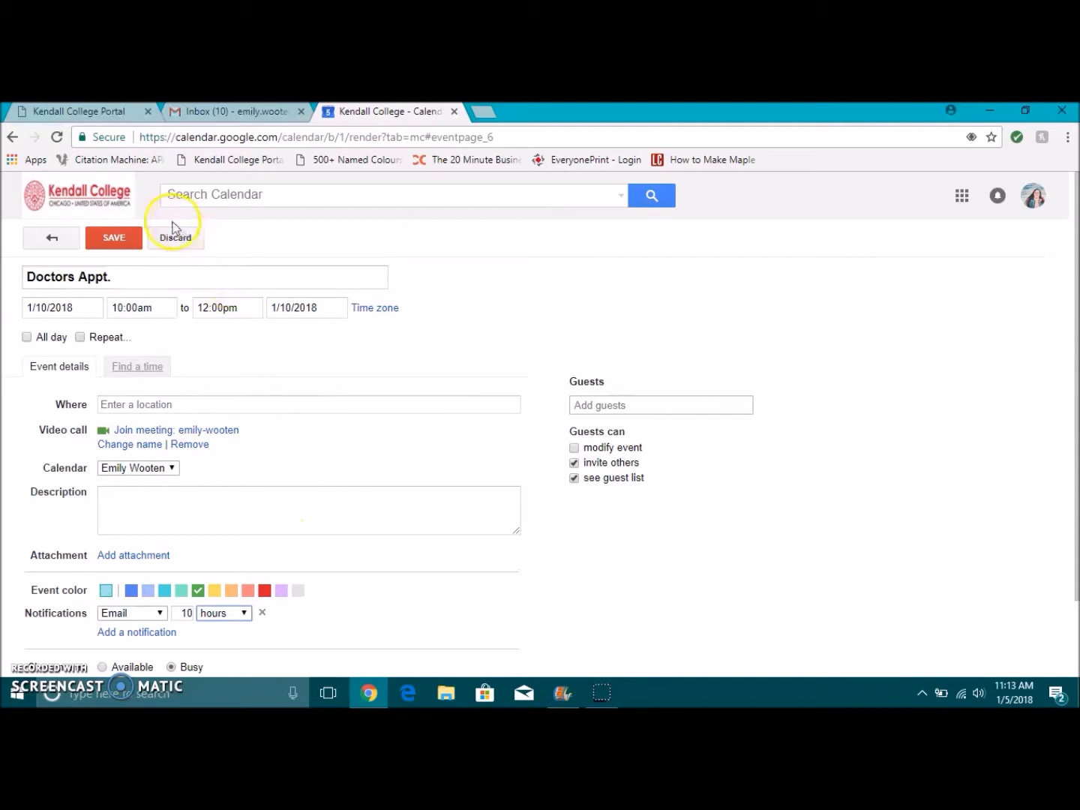
left_click(113, 238)
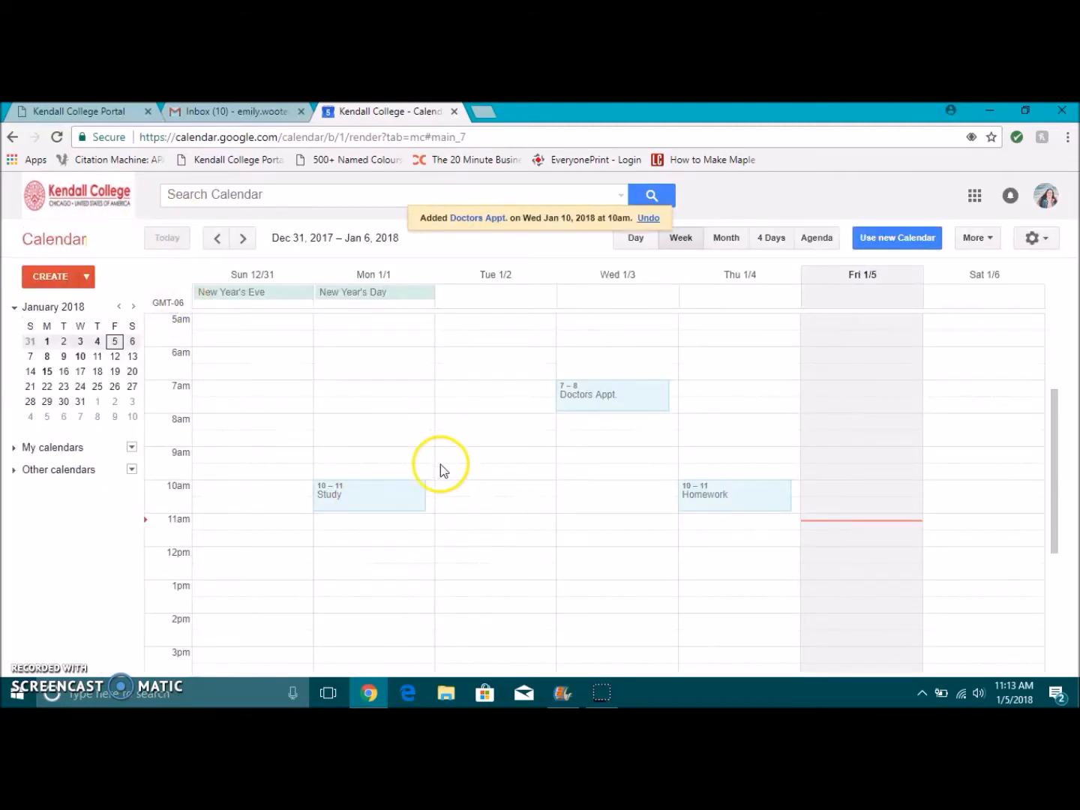
Step: Move to the Jan 7–13 week and check the Doctors Appt. details on Wednesday, Jan 10
left_click(243, 238)
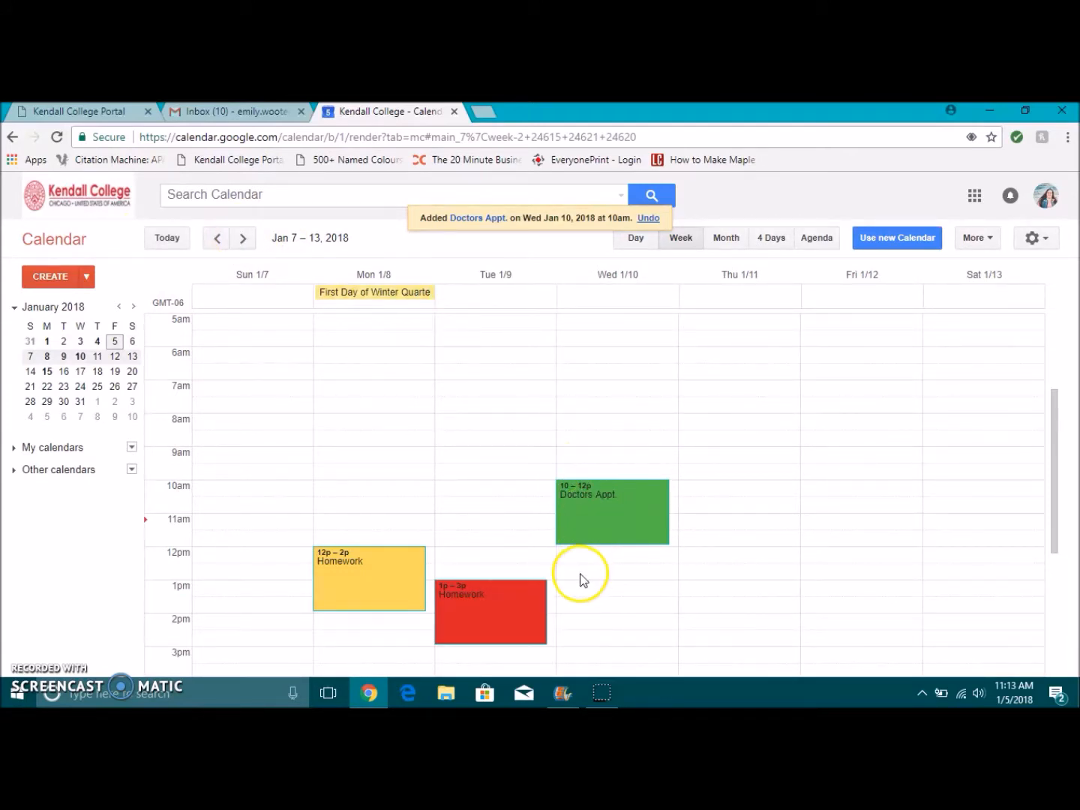
left_click(614, 484)
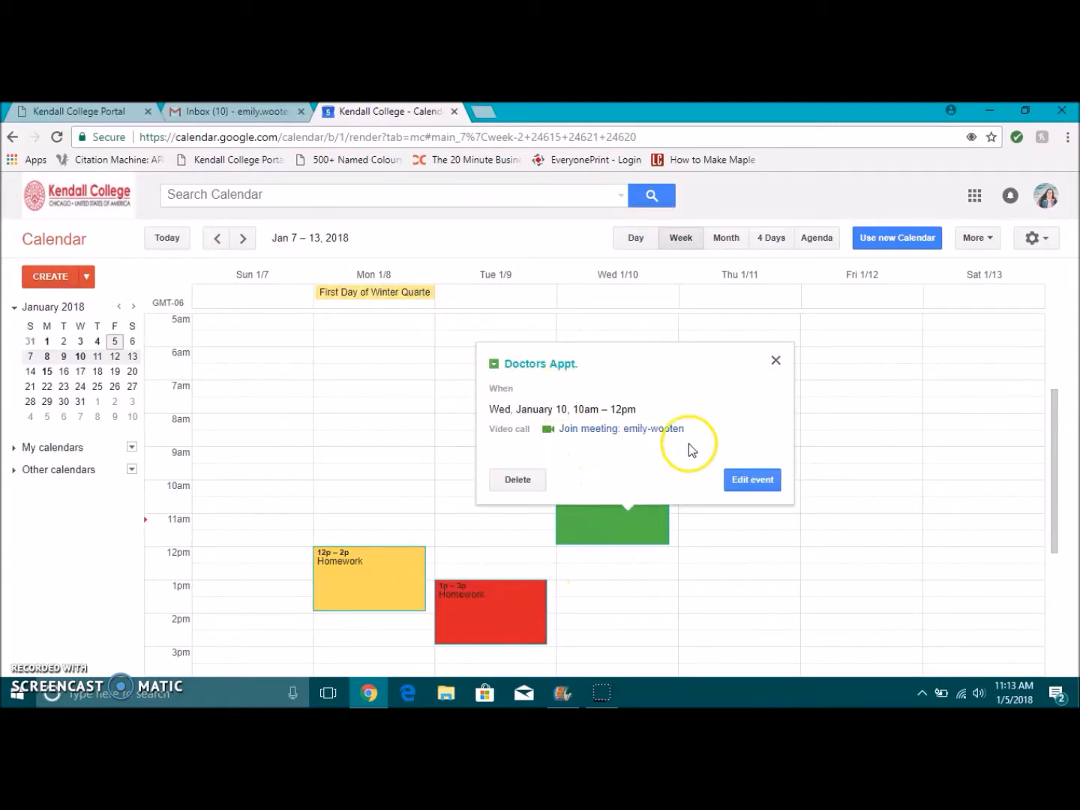
left_click(778, 362)
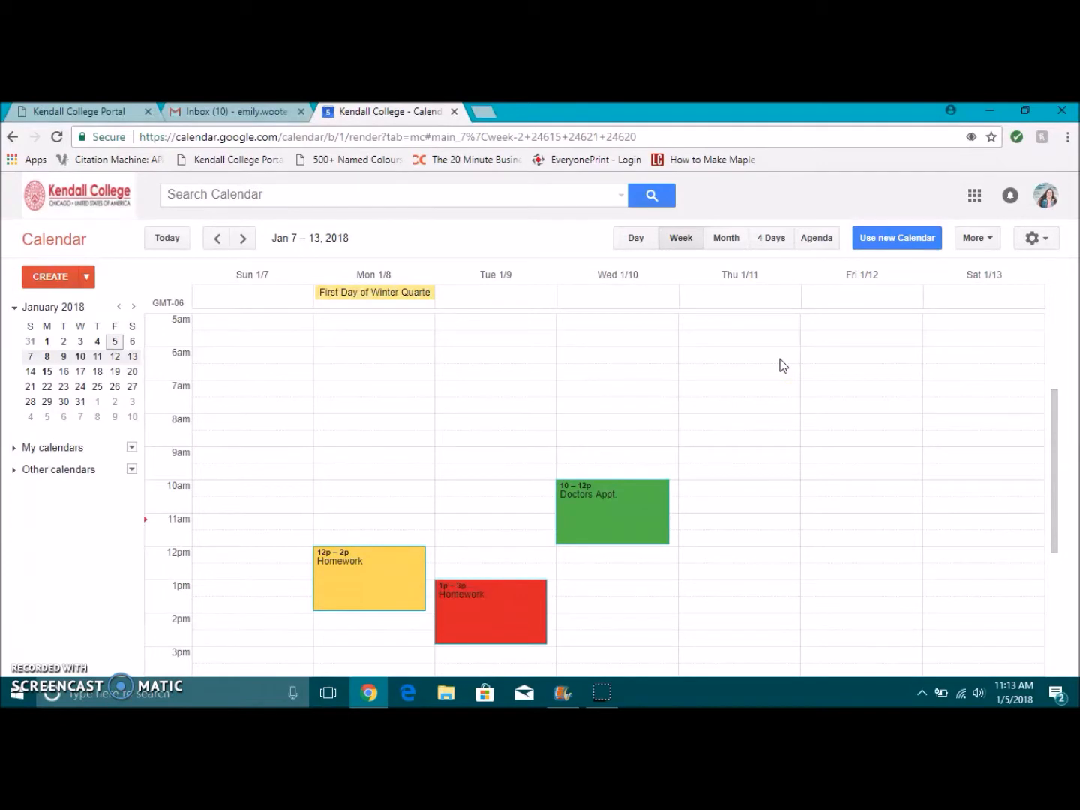